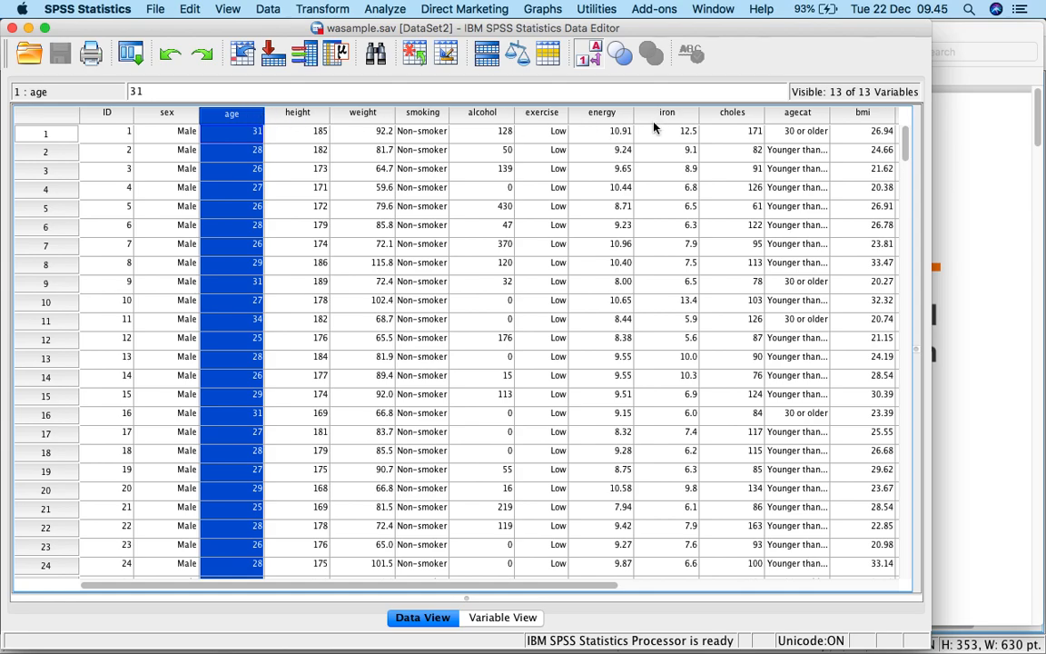
# Bring up the correlation module PDF in Preview and go to its "Instruksi Analisis Uji" section.
pyautogui.click(736, 113)
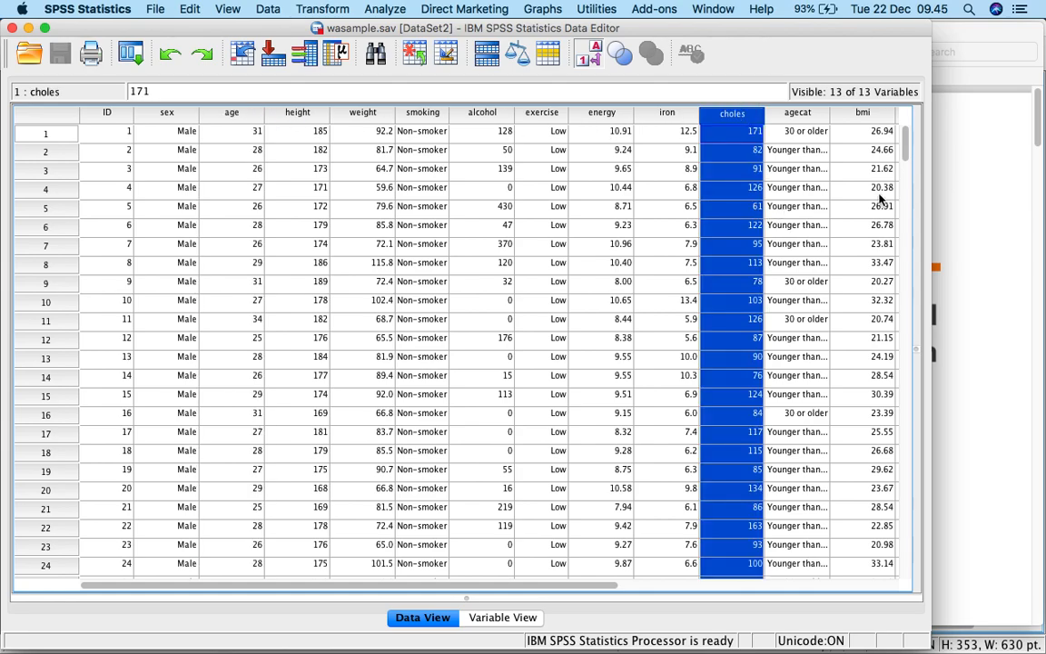
pyautogui.moveTo(930, 197); pyautogui.dragTo(599, 217)
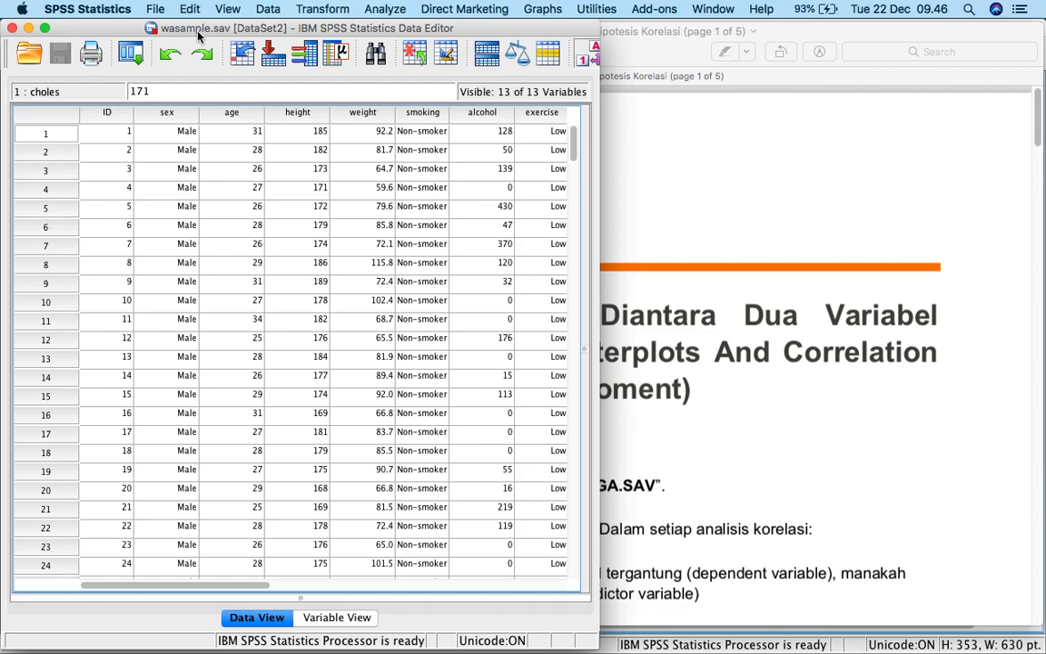
pyautogui.click(603, 476)
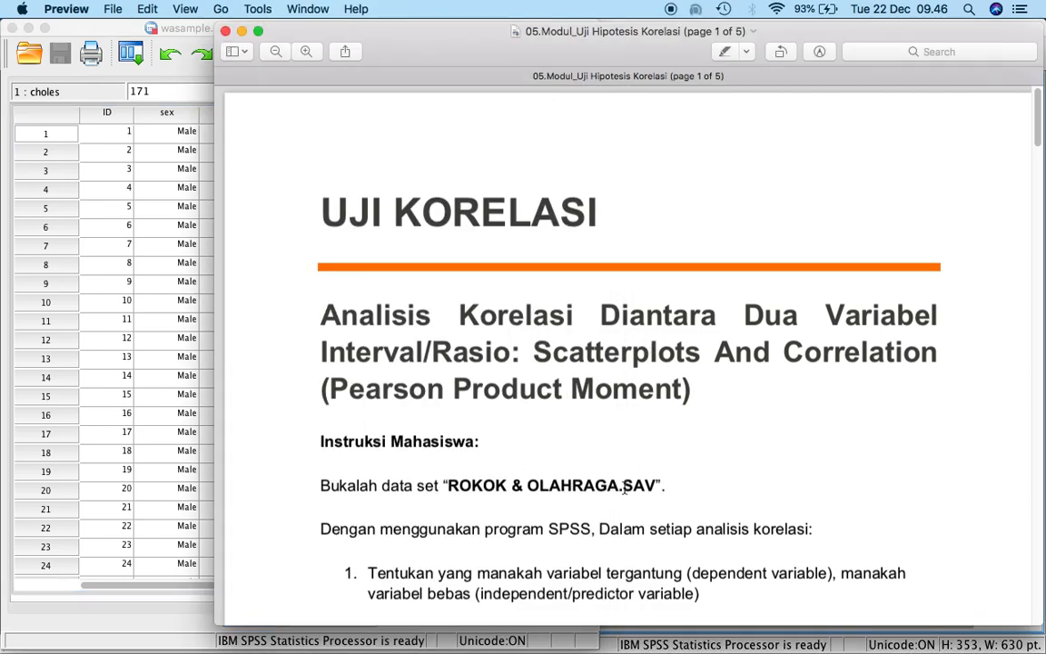
pyautogui.scroll(-10, 585, 464)
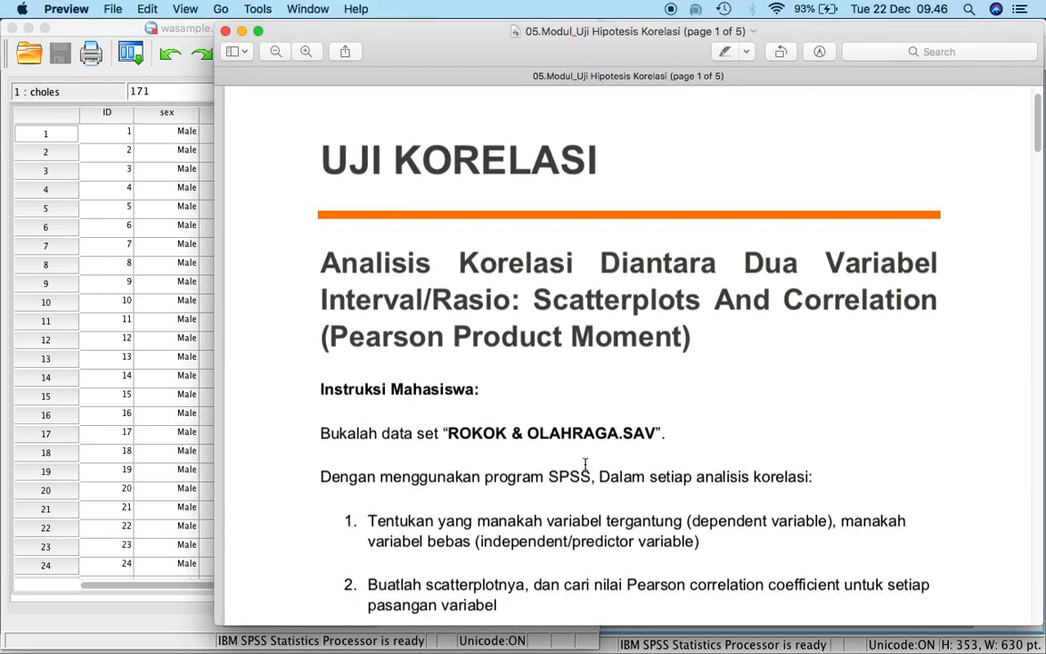
pyautogui.scroll(-20, 584, 464)
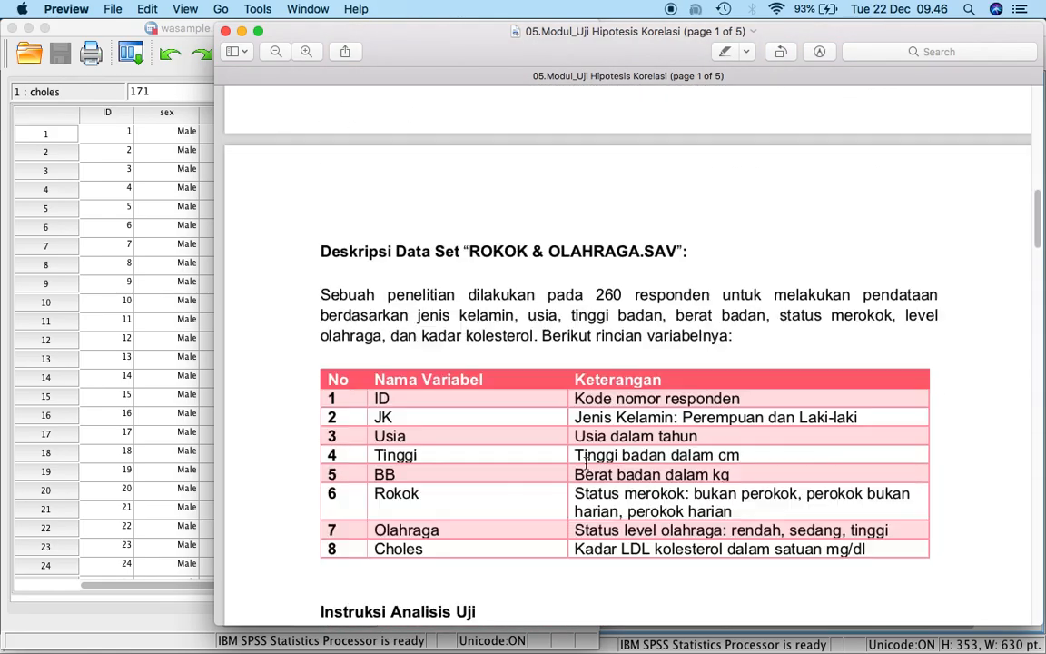
pyautogui.scroll(-1, 587, 466)
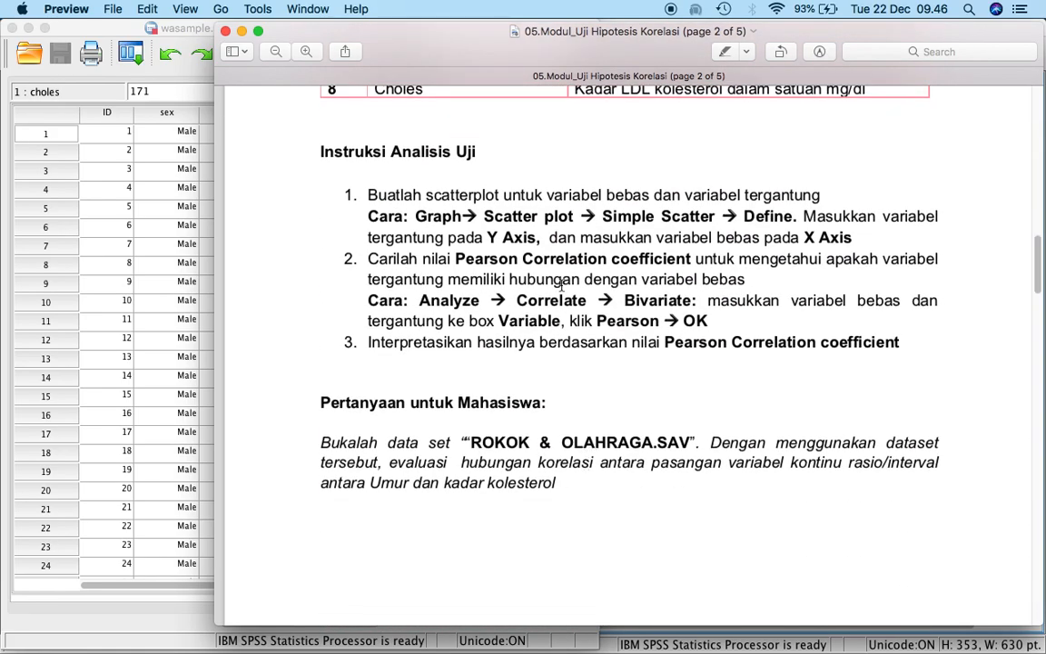
# Resize the module document and the wasample.sav data window so both can be read side by side.
pyautogui.moveTo(213, 235); pyautogui.dragTo(340, 243)
pyautogui.click(175, 277)
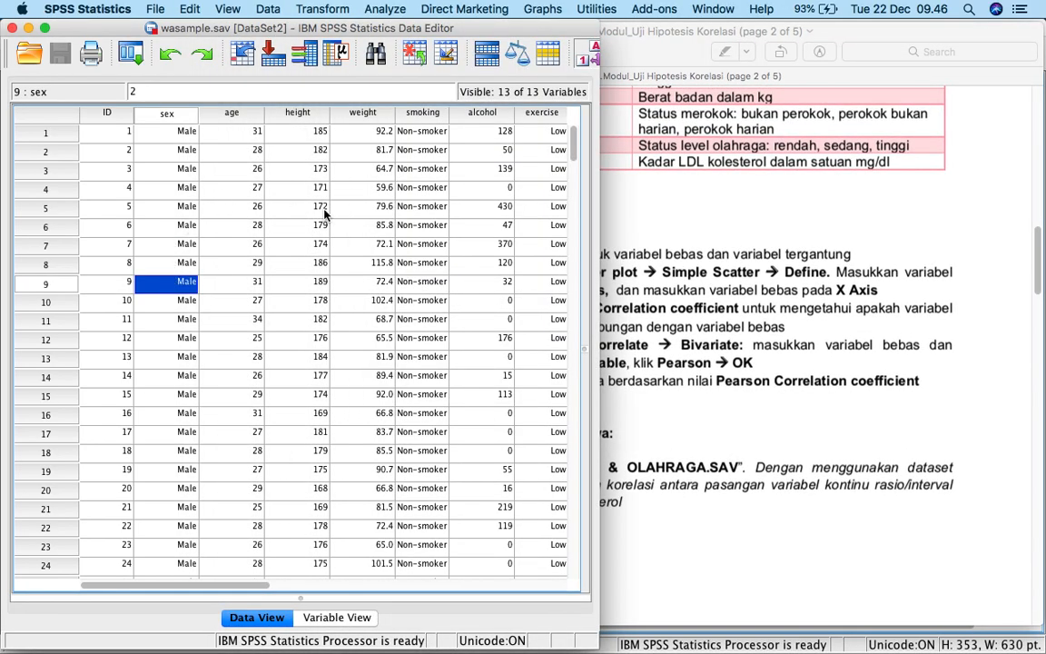
pyautogui.click(622, 261)
pyautogui.moveTo(325, 317); pyautogui.dragTo(402, 326)
pyautogui.click(362, 337)
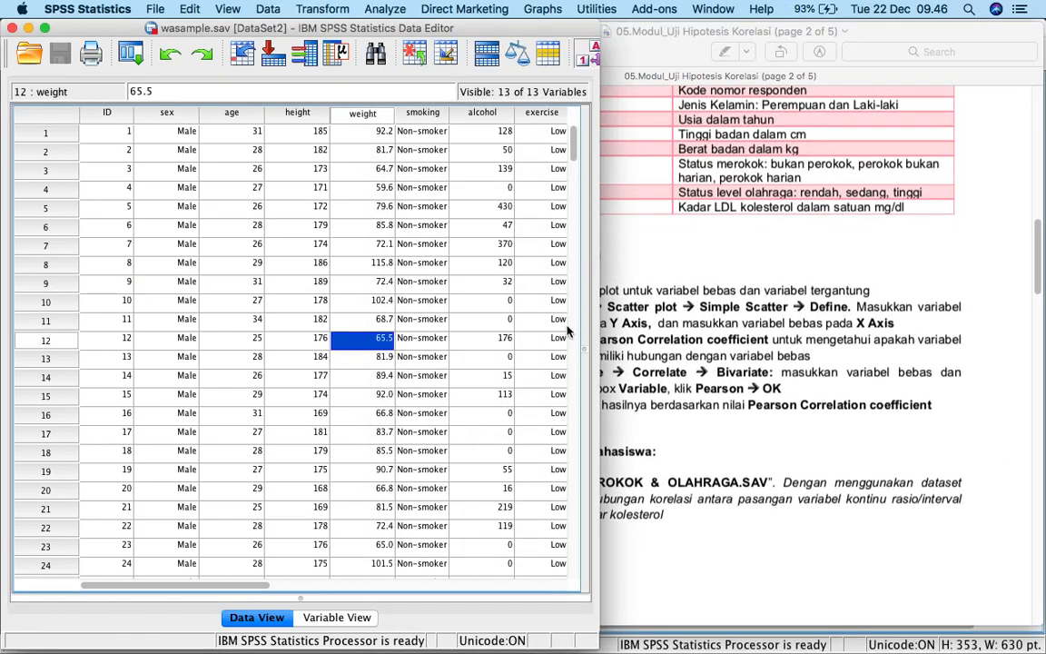
pyautogui.moveTo(599, 322); pyautogui.dragTo(445, 322)
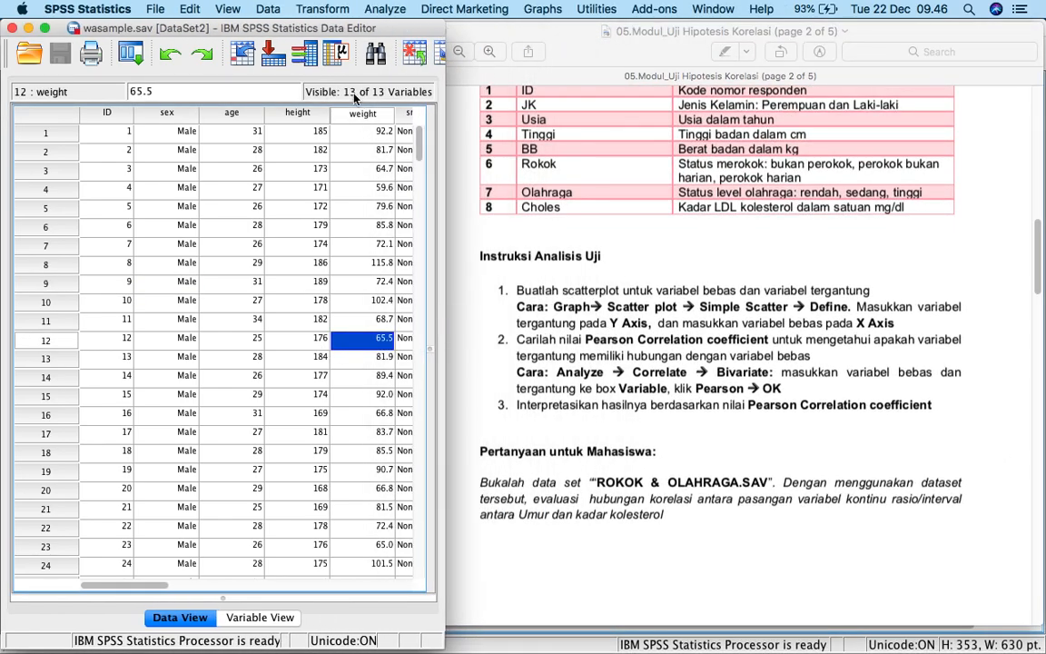
# Start defining a Simple Scatter chart with the legacy Scatter/Dot command.
pyautogui.click(543, 9)
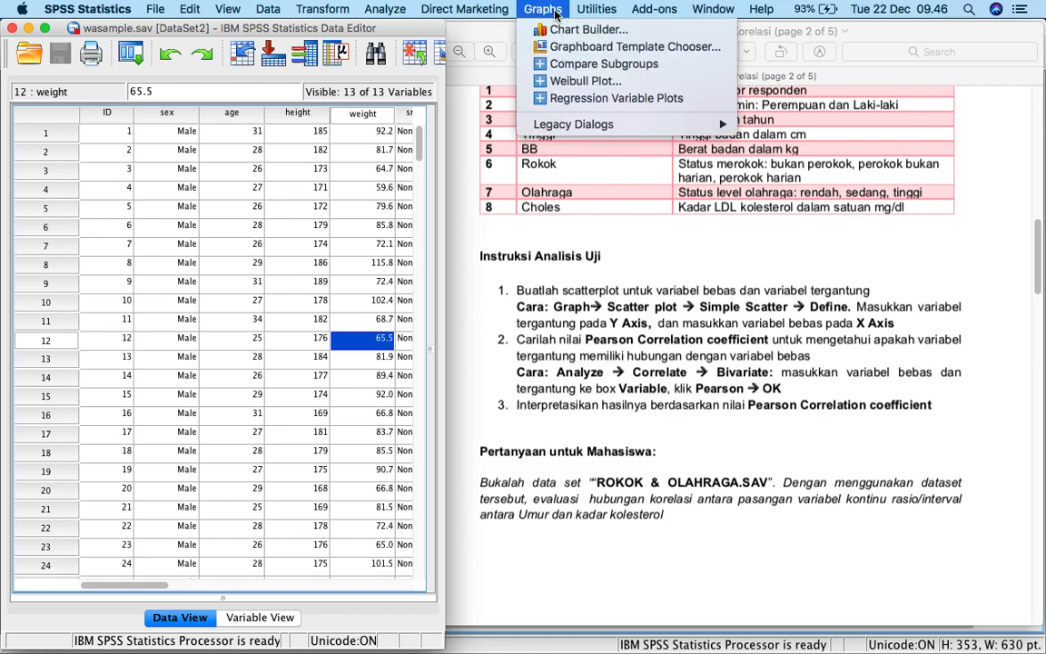
pyautogui.moveTo(581, 131)
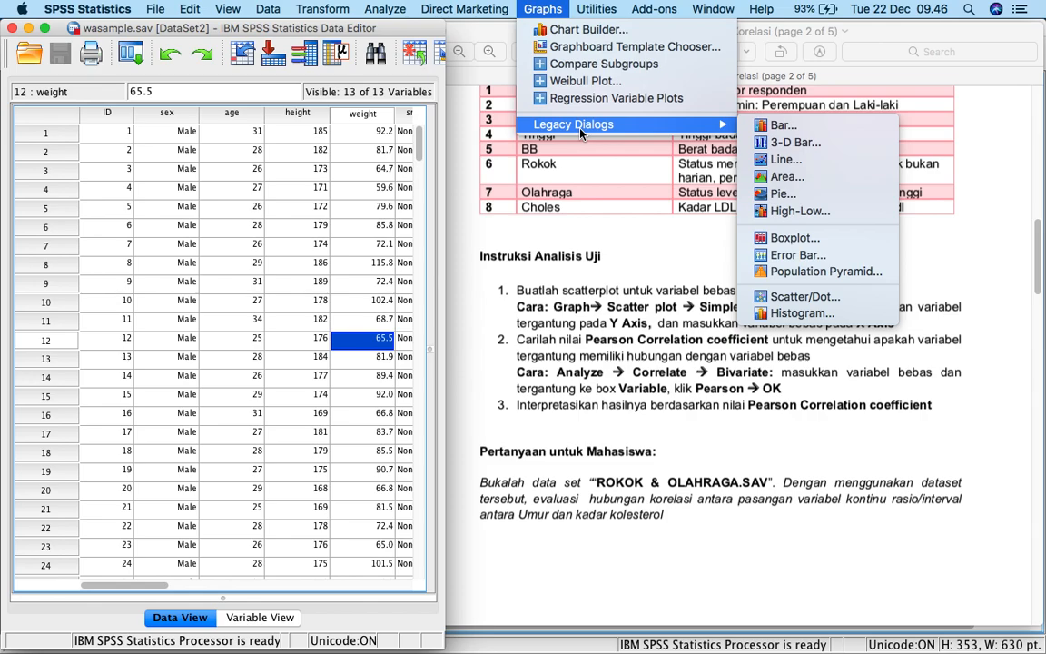
pyautogui.click(804, 297)
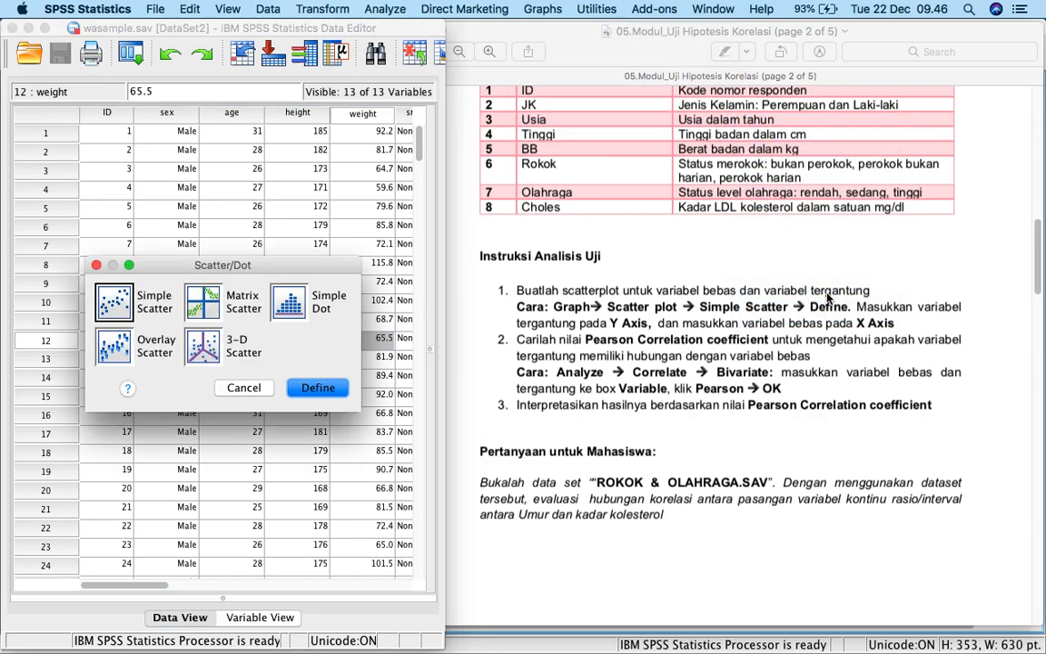
pyautogui.click(114, 304)
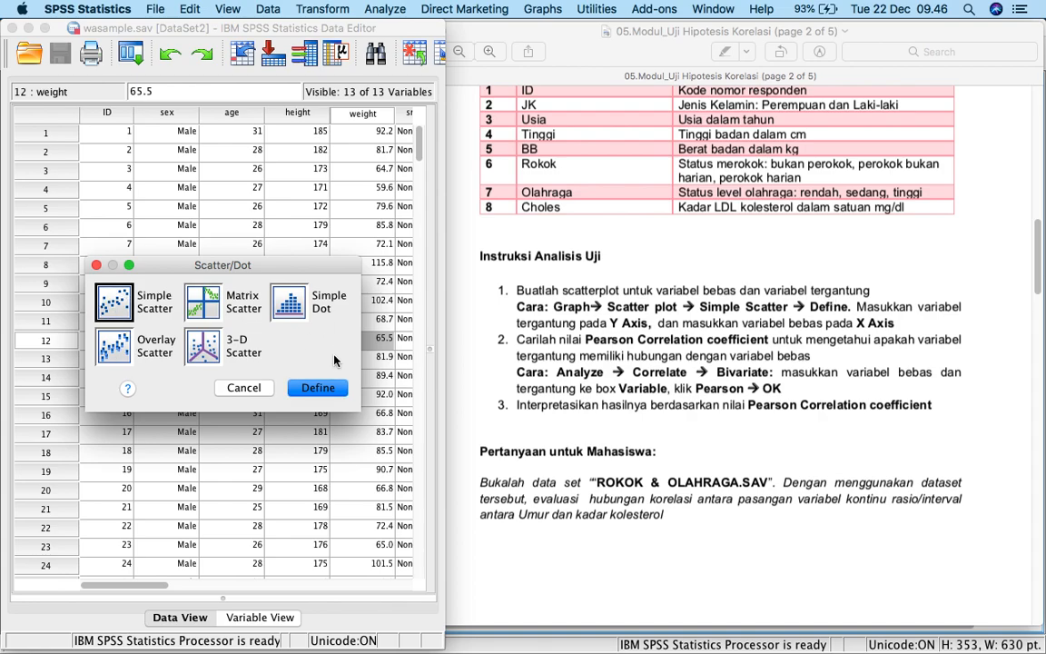
pyautogui.click(318, 388)
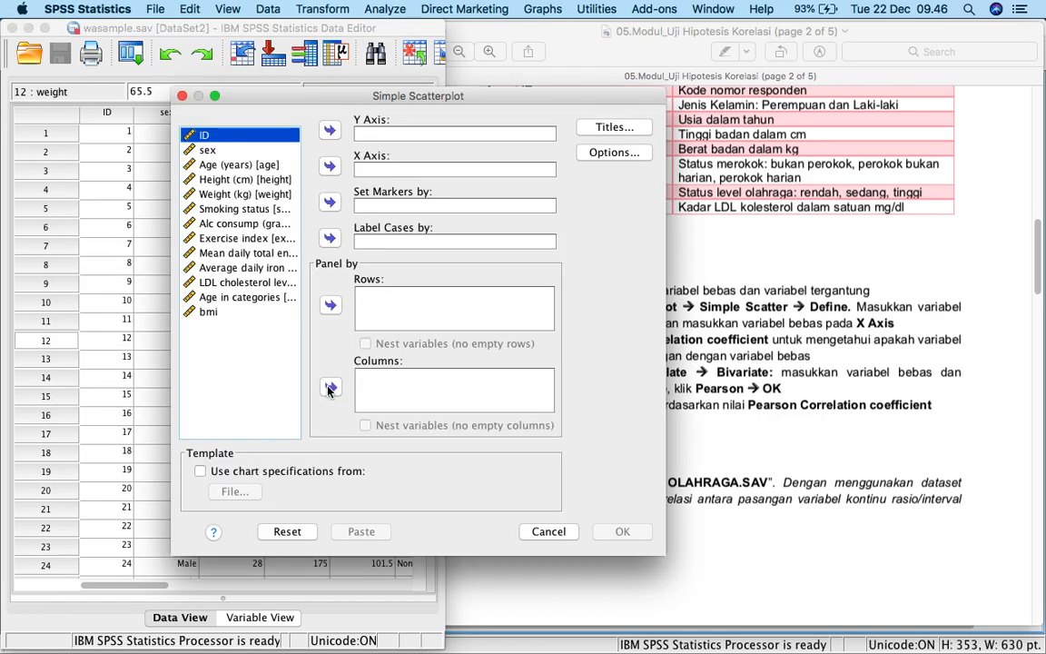
# Assign LDL cholesterol level (choles) to the Y axis and Age (years) to the X axis, and generate the scatterplot.
pyautogui.moveTo(310, 94); pyautogui.dragTo(161, 84)
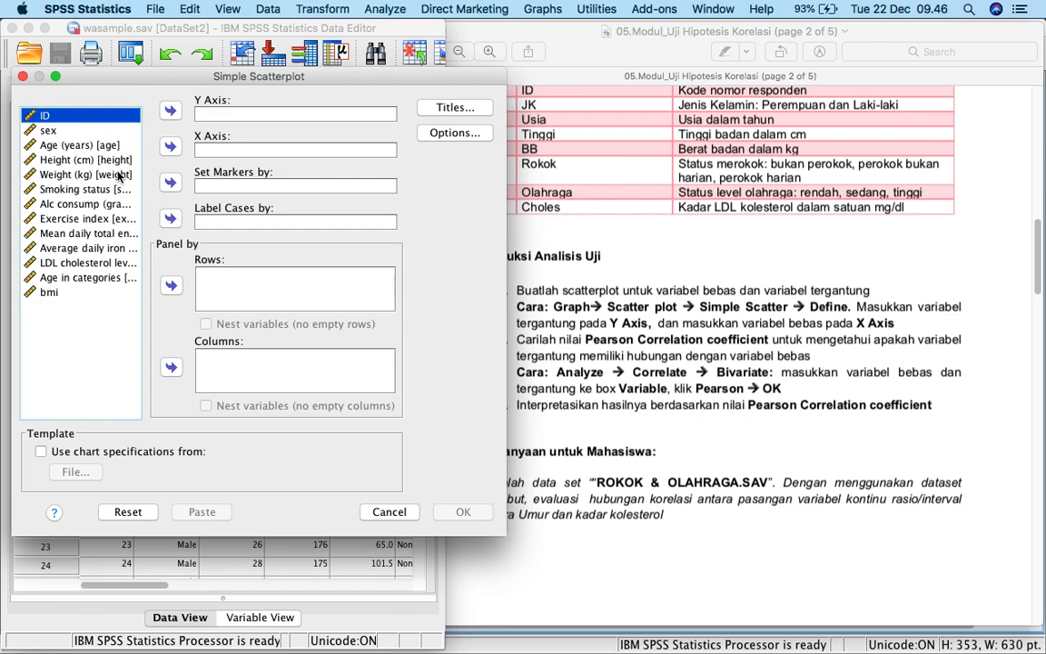
pyautogui.click(105, 262)
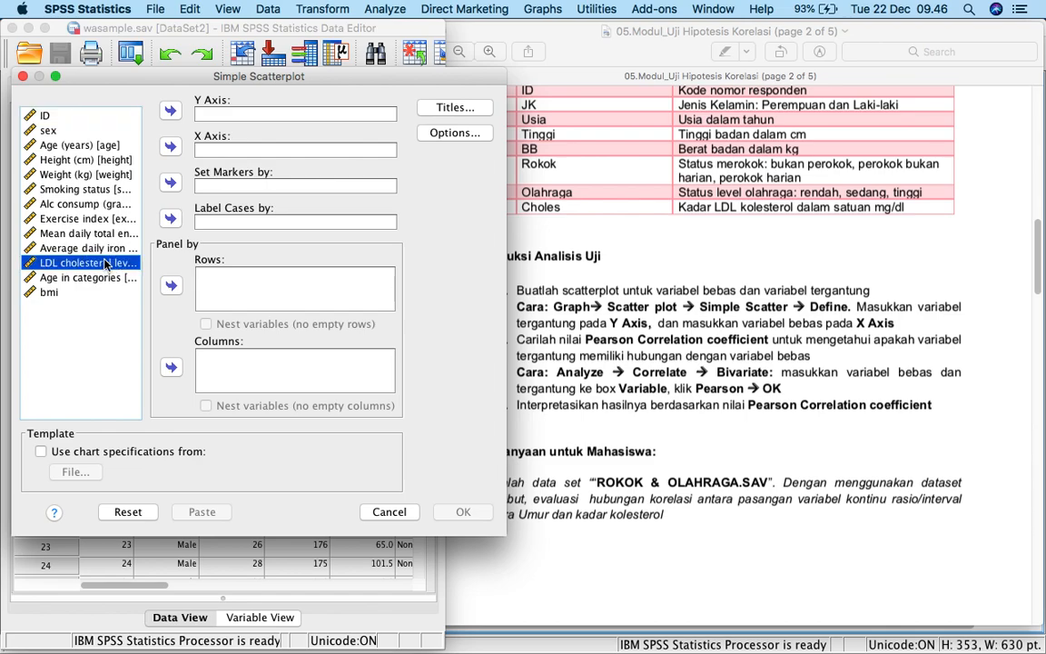
pyautogui.click(171, 110)
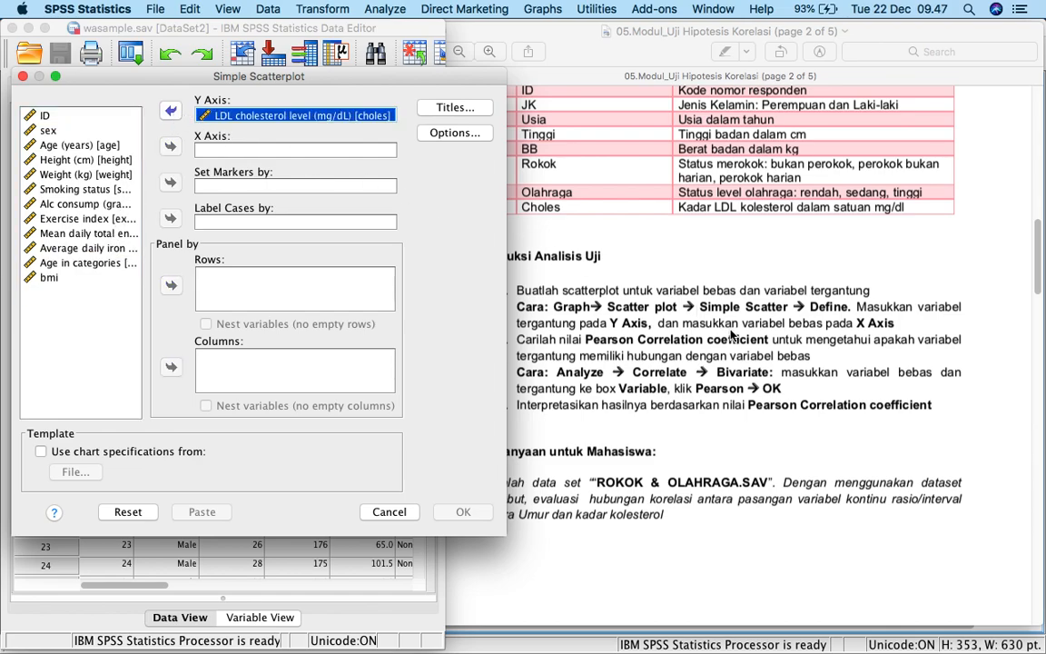
pyautogui.click(96, 146)
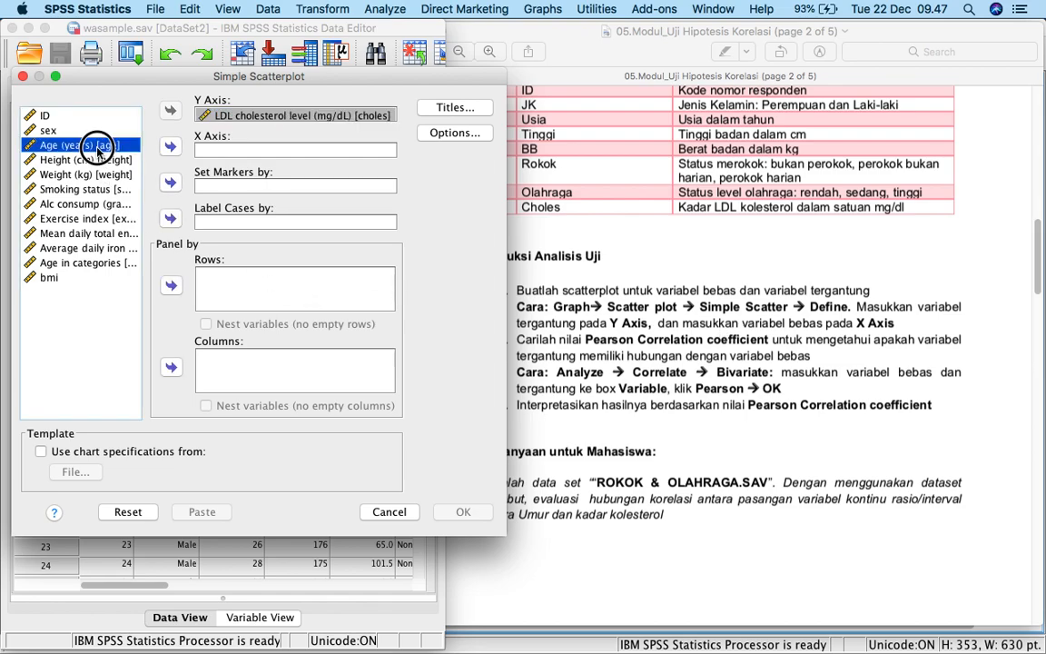
pyautogui.click(171, 148)
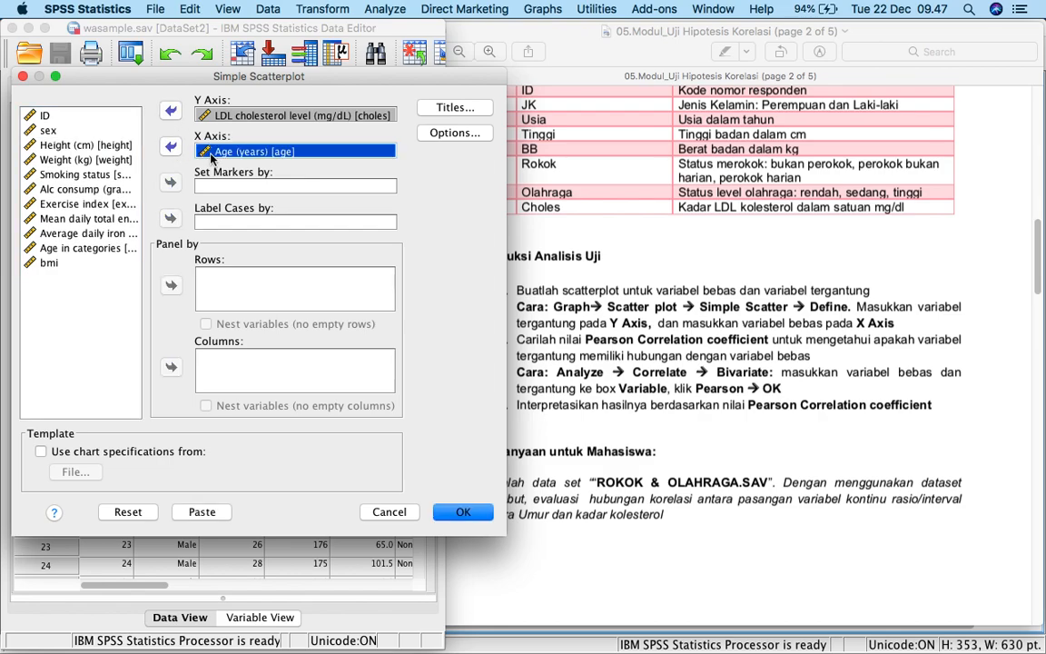
pyautogui.click(459, 511)
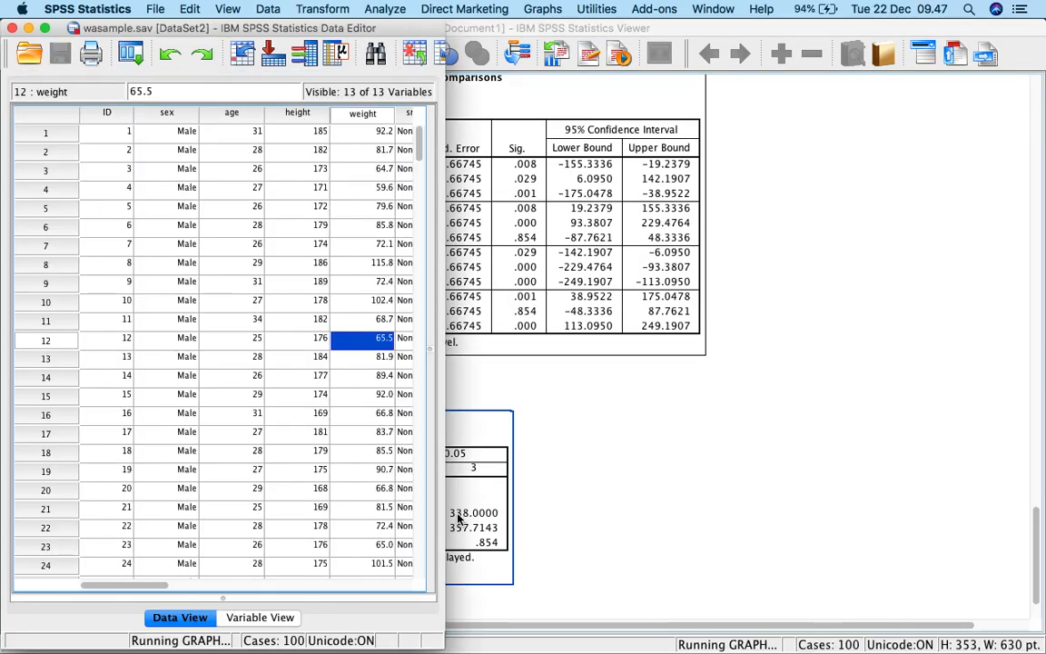
pyautogui.click(638, 495)
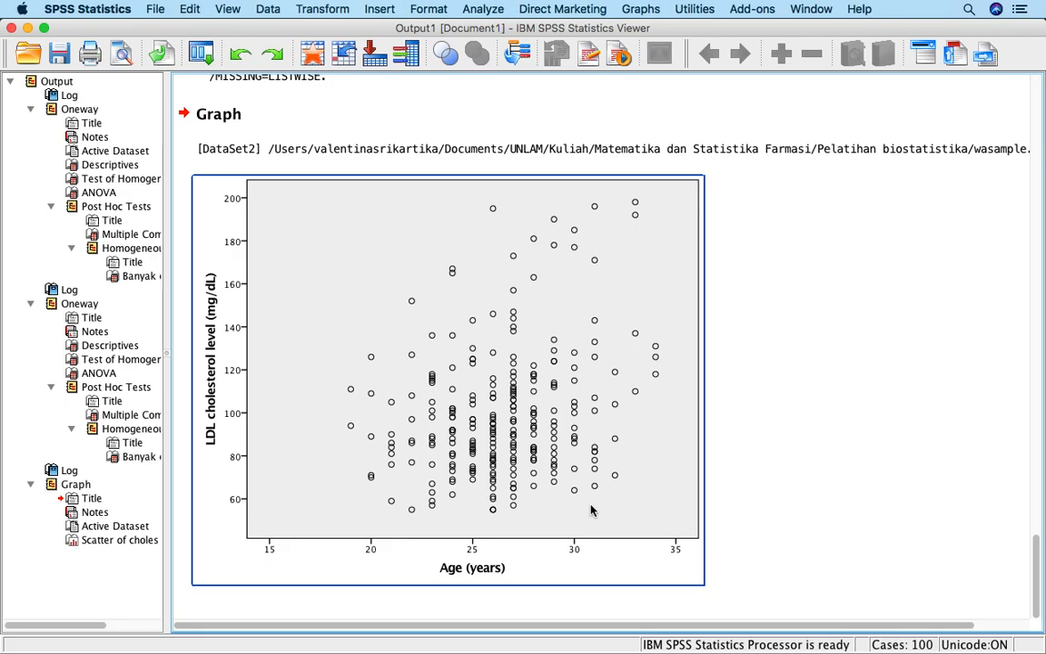
# Consult the analysis instructions in the module PDF in Preview, and return to the scatterplot in the SPSS output.
pyautogui.hotkey('ctrl', 'Up')
pyautogui.click(808, 369)
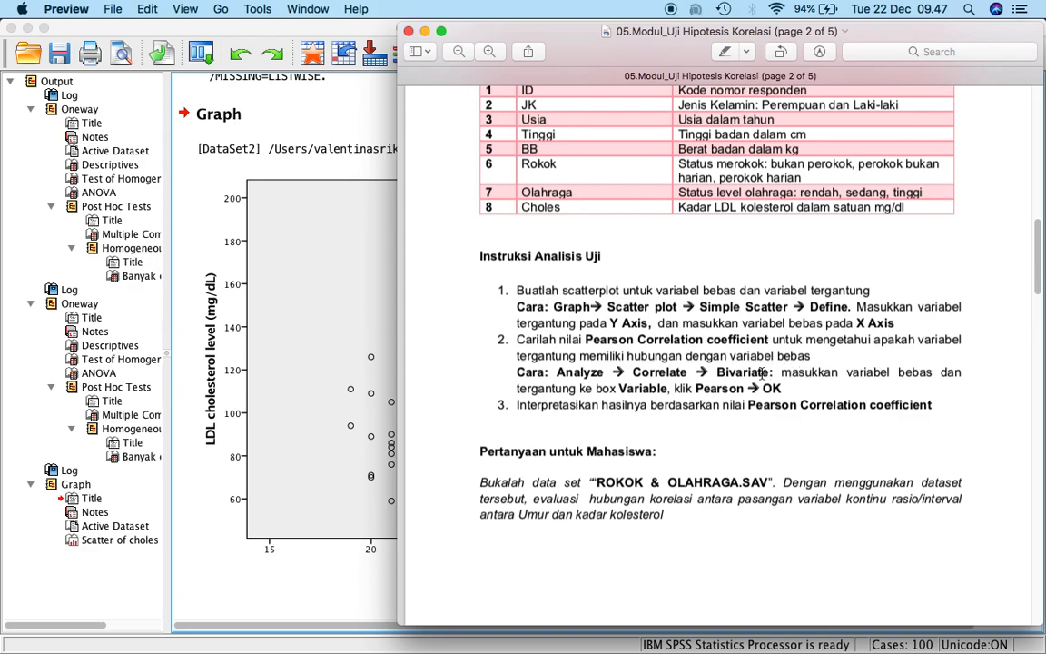
pyautogui.click(323, 327)
pyautogui.click(336, 362)
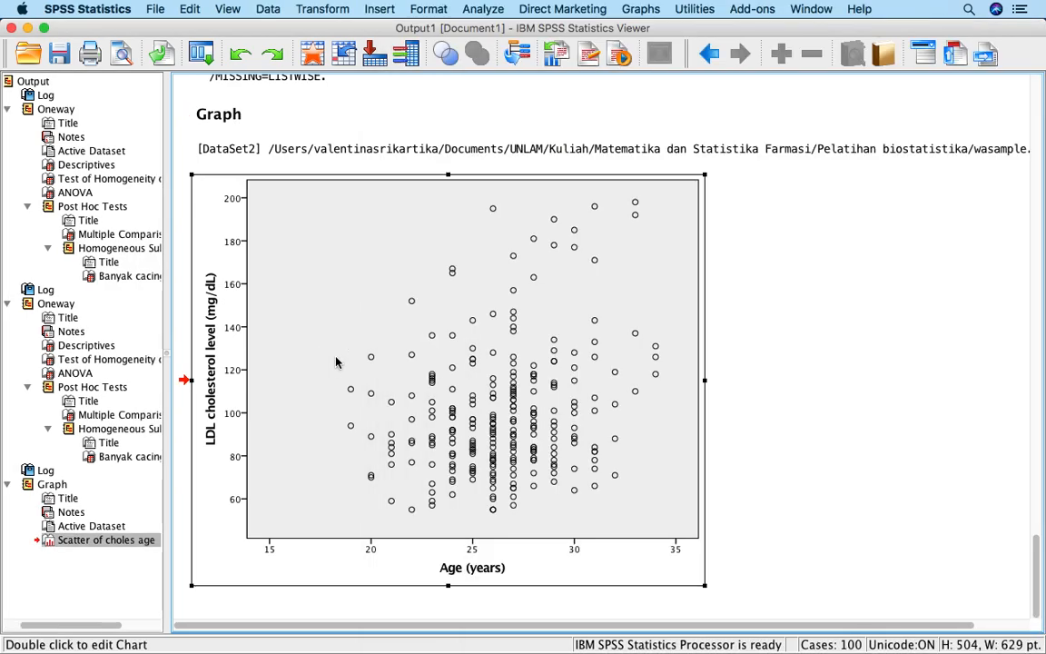
# Open the scatterplot in the Chart Editor, add a Linear fit line at total with its label attached, and close the editor.
pyautogui.doubleClick(419, 349)
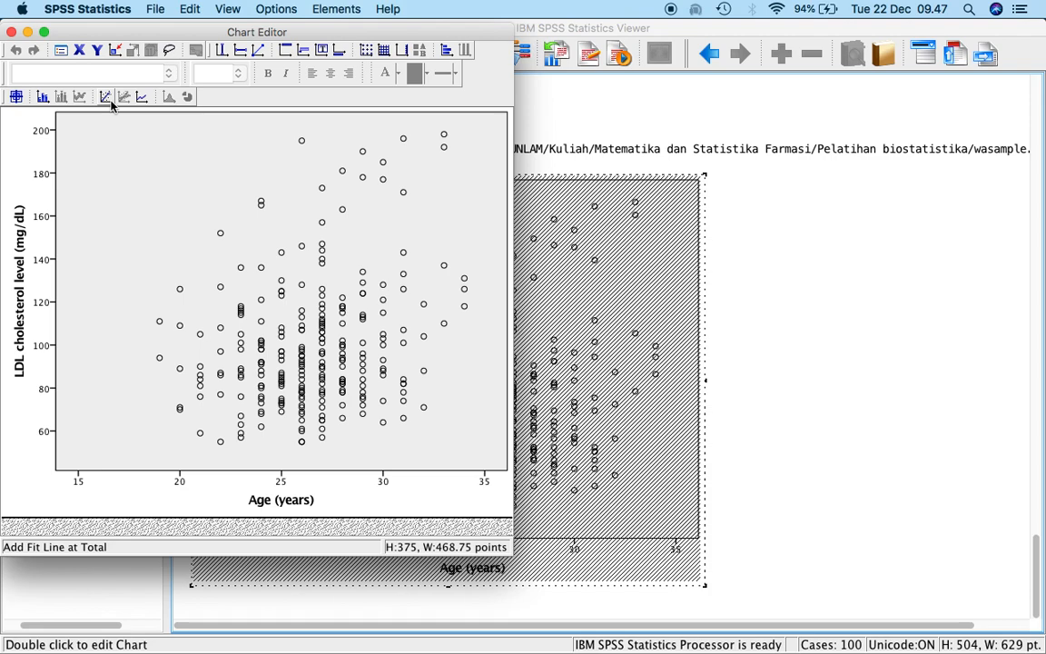
pyautogui.click(11, 32)
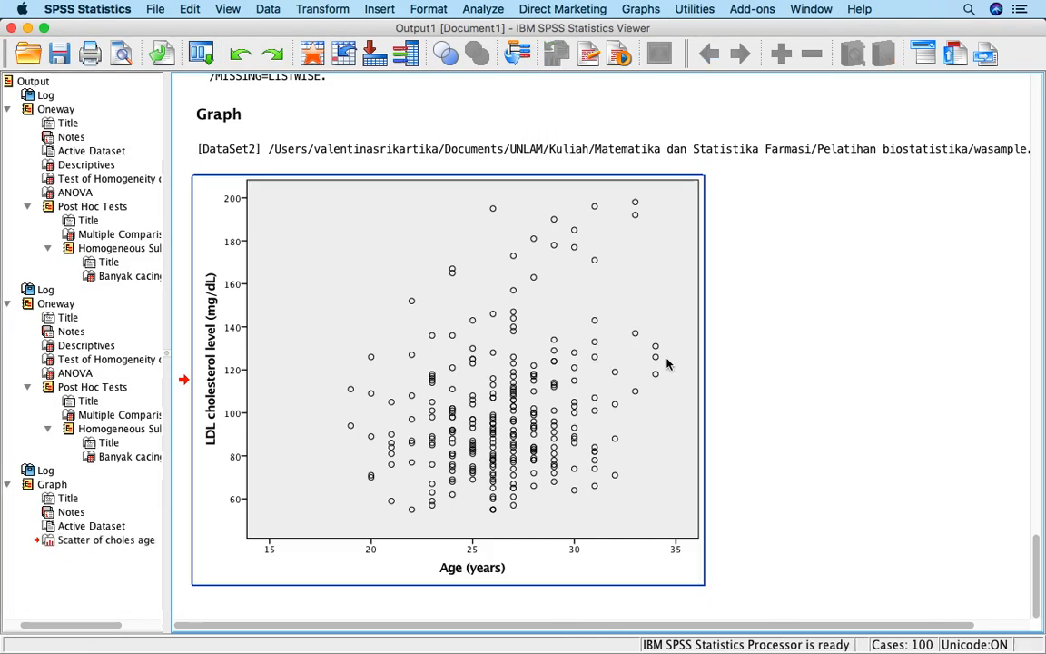
pyautogui.doubleClick(635, 364)
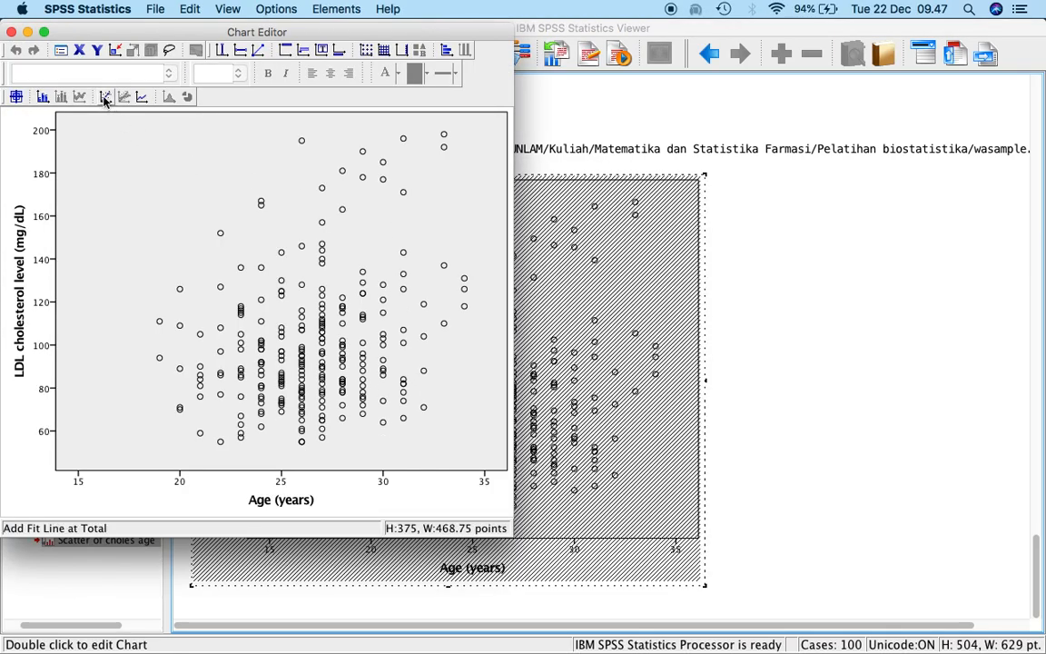
pyautogui.moveTo(508, 537); pyautogui.dragTo(756, 633)
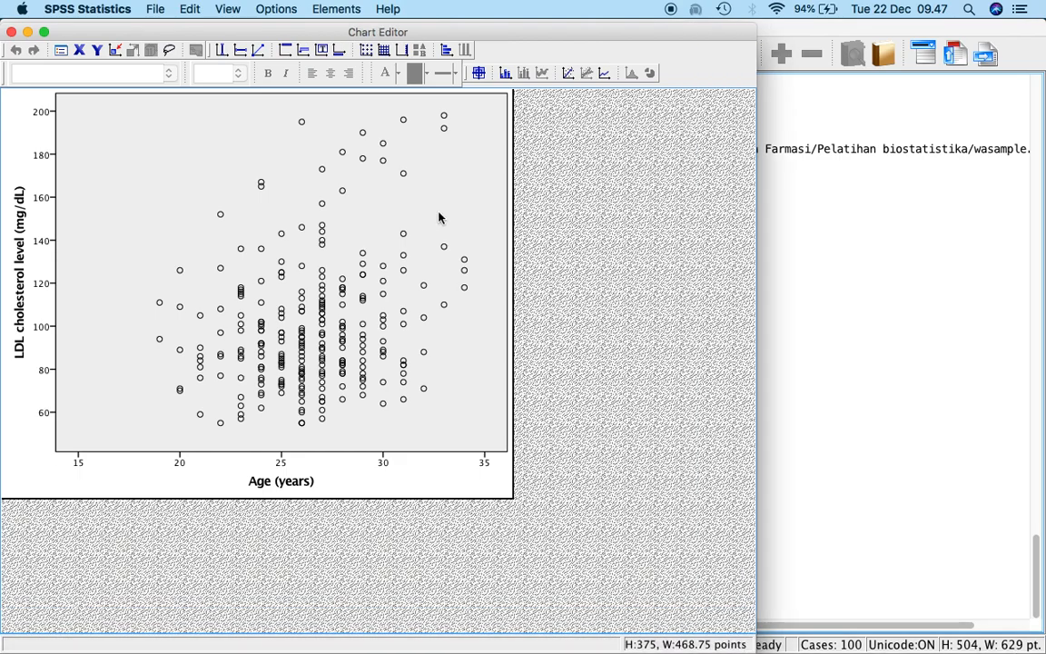
pyautogui.click(568, 77)
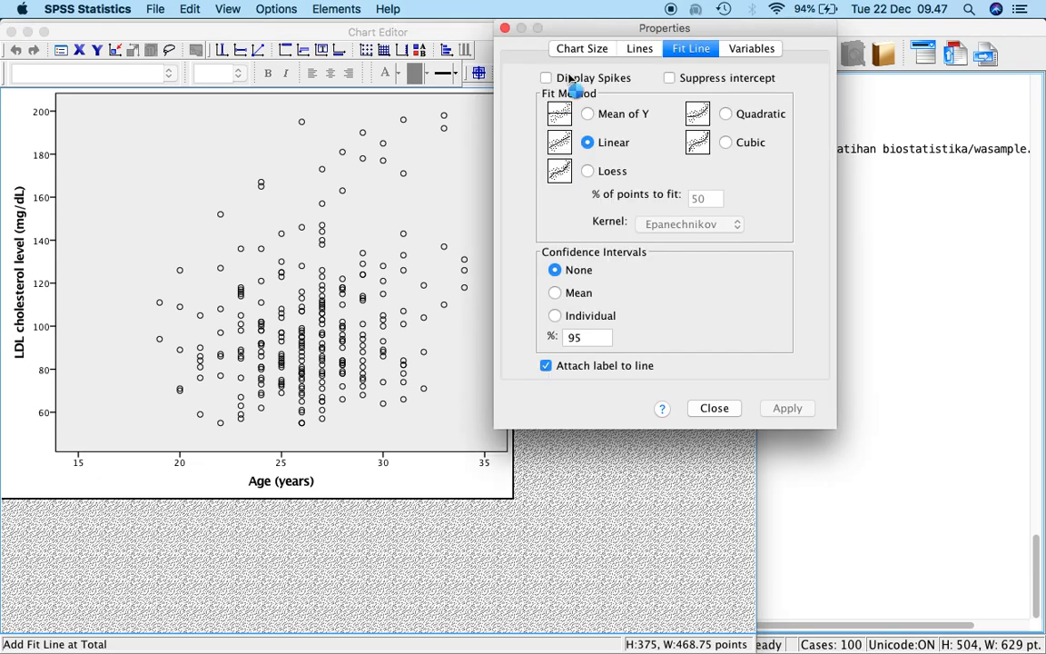
pyautogui.click(504, 28)
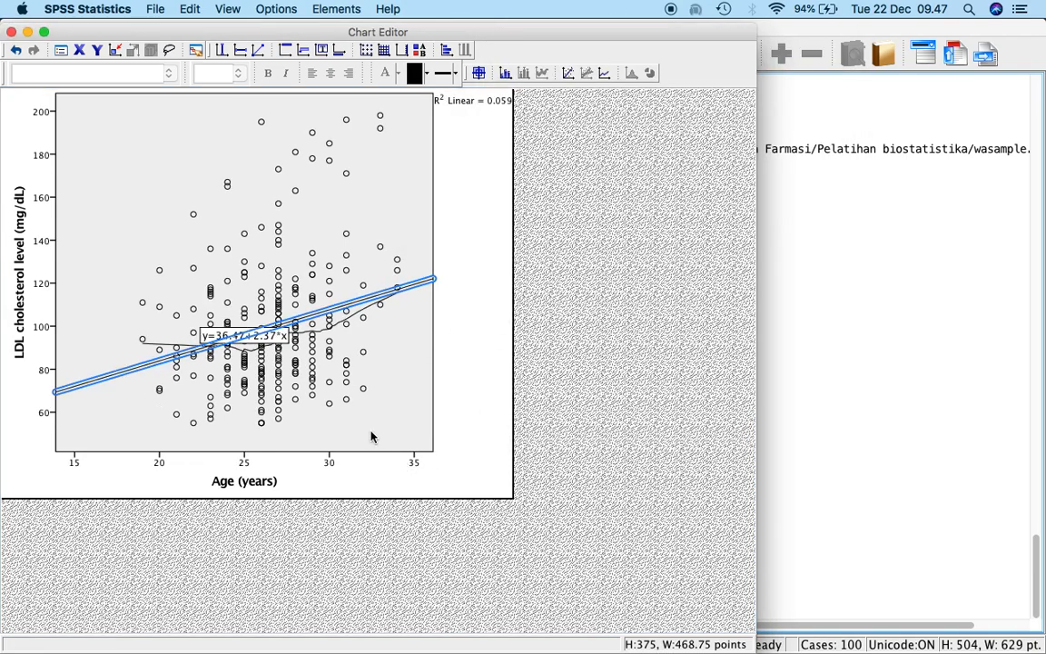
pyautogui.click(427, 432)
pyautogui.click(487, 423)
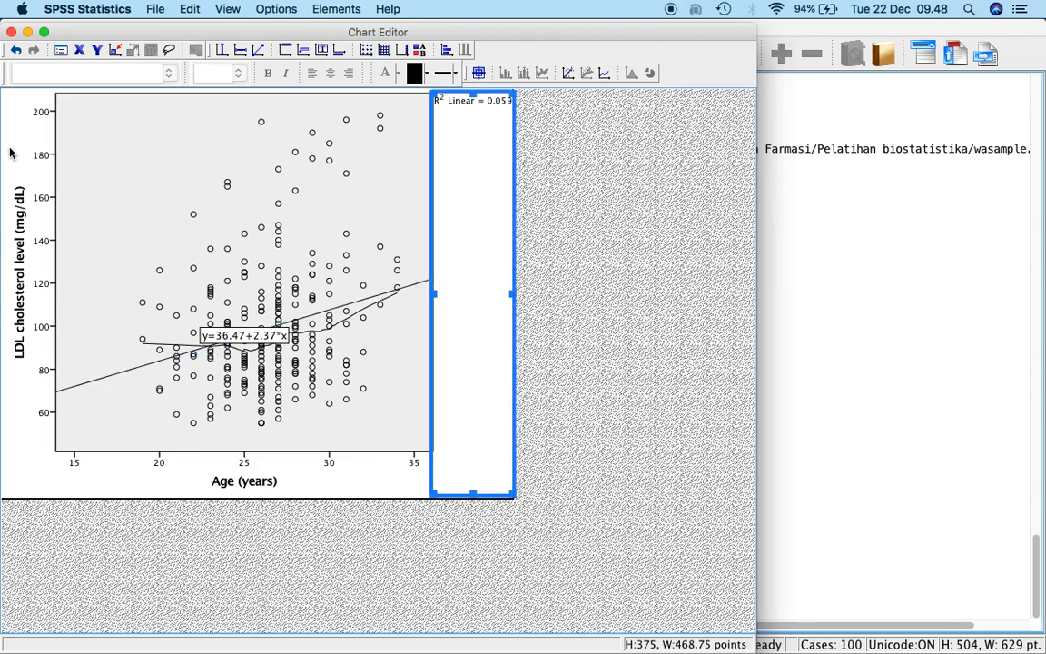
pyautogui.click(11, 32)
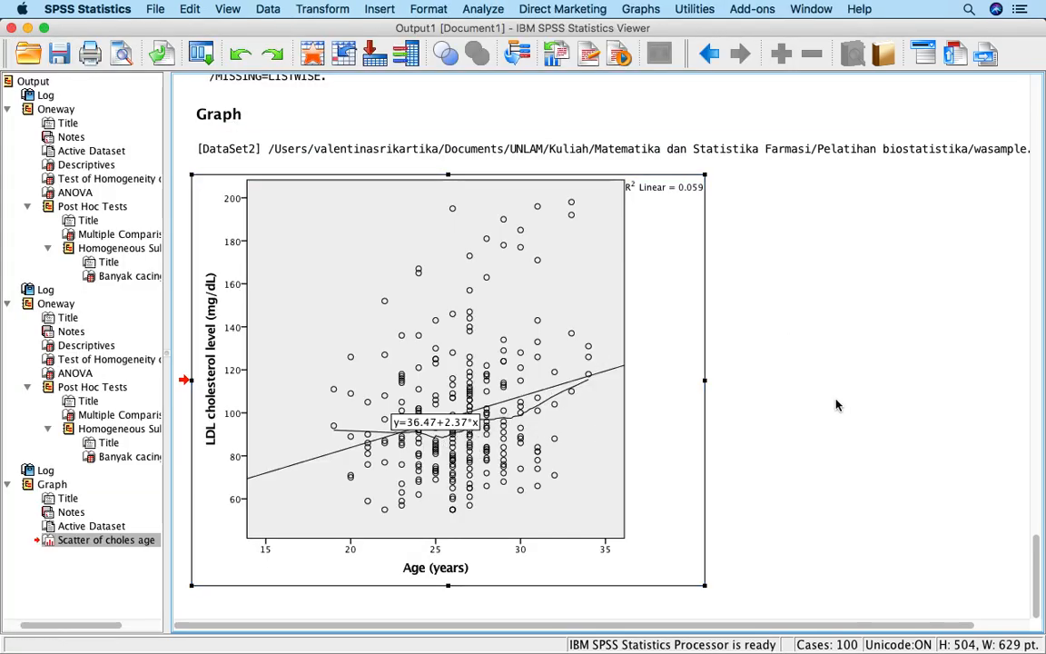
# Reopen the scatterplot for editing, add a Quadratic fit line with no confidence intervals, and close the editor.
pyautogui.doubleClick(435, 297)
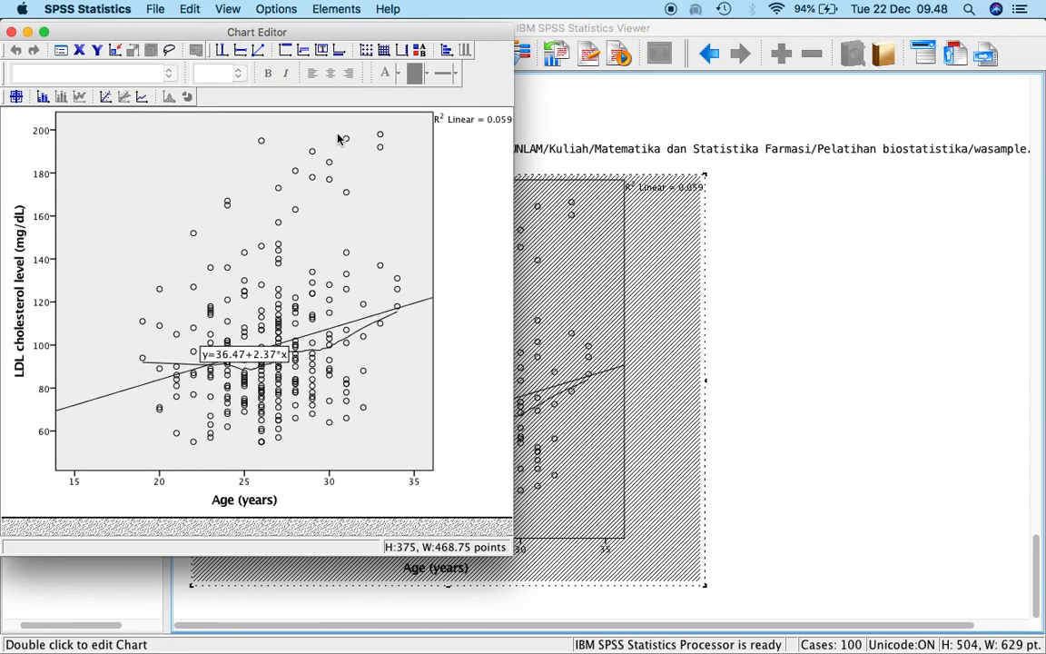
pyautogui.click(105, 98)
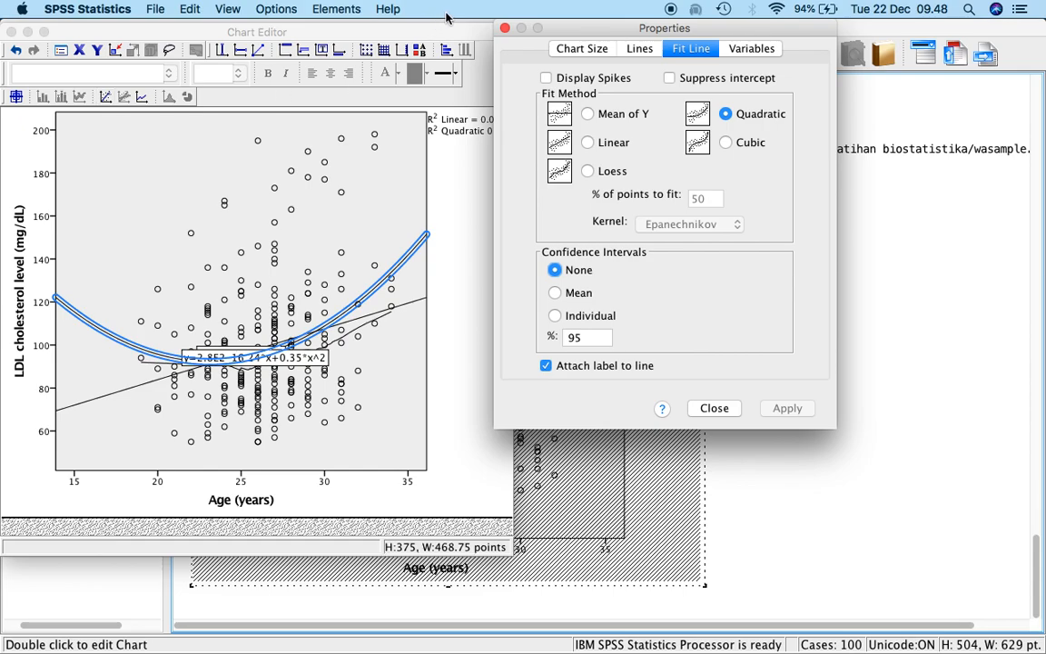
pyautogui.click(505, 29)
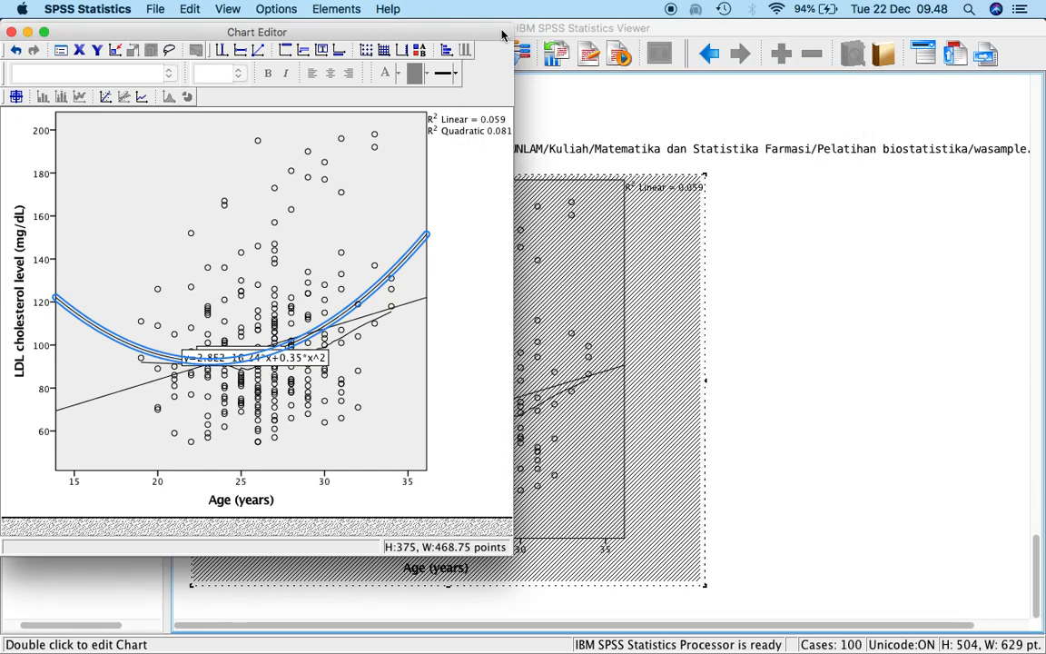
pyautogui.click(11, 32)
# Create another simple scatterplot of LDL cholesterol level (mg/dL) against Age (years).
pyautogui.click(482, 9)
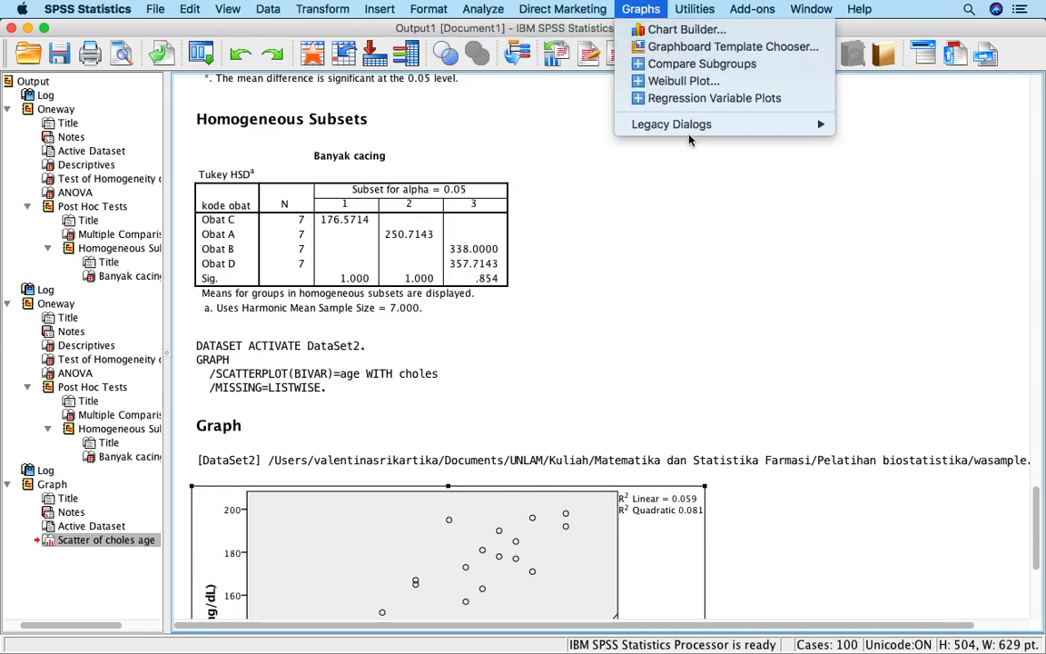
pyautogui.moveTo(626, 124)
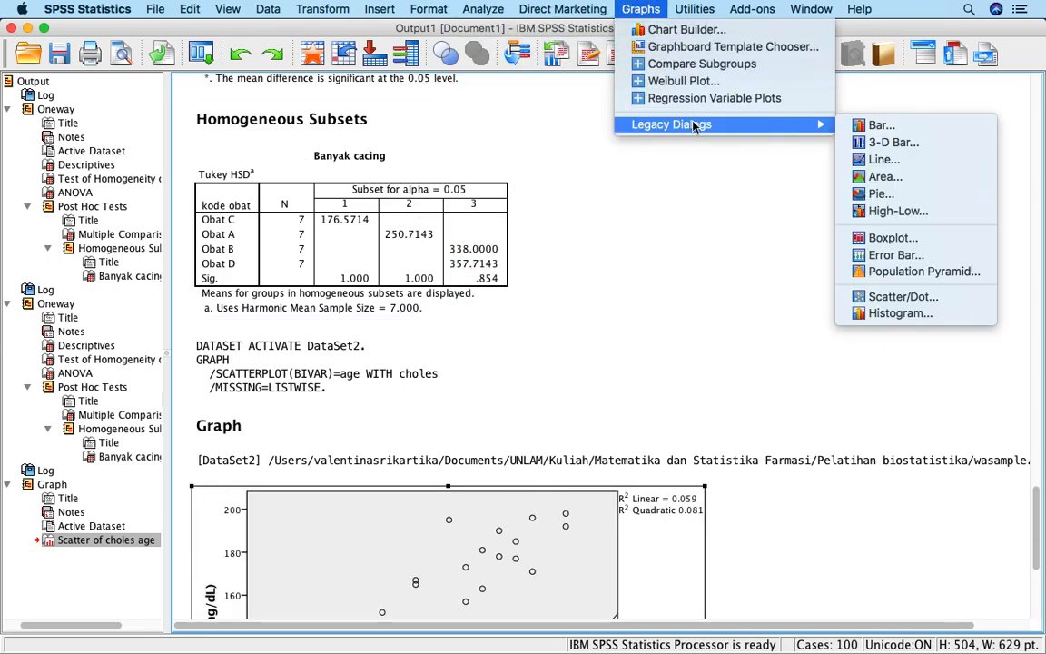
pyautogui.click(931, 299)
pyautogui.click(756, 450)
pyautogui.click(462, 511)
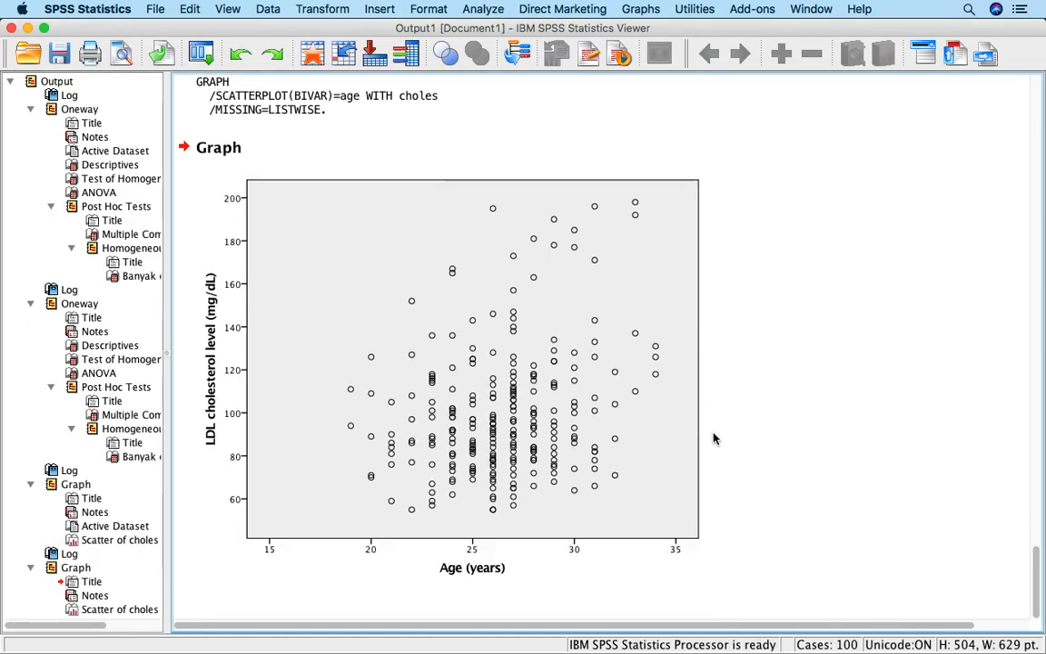
# Open the new scatterplot for editing, add a Linear fit line at total with its label attached, and close the editor.
pyautogui.doubleClick(399, 322)
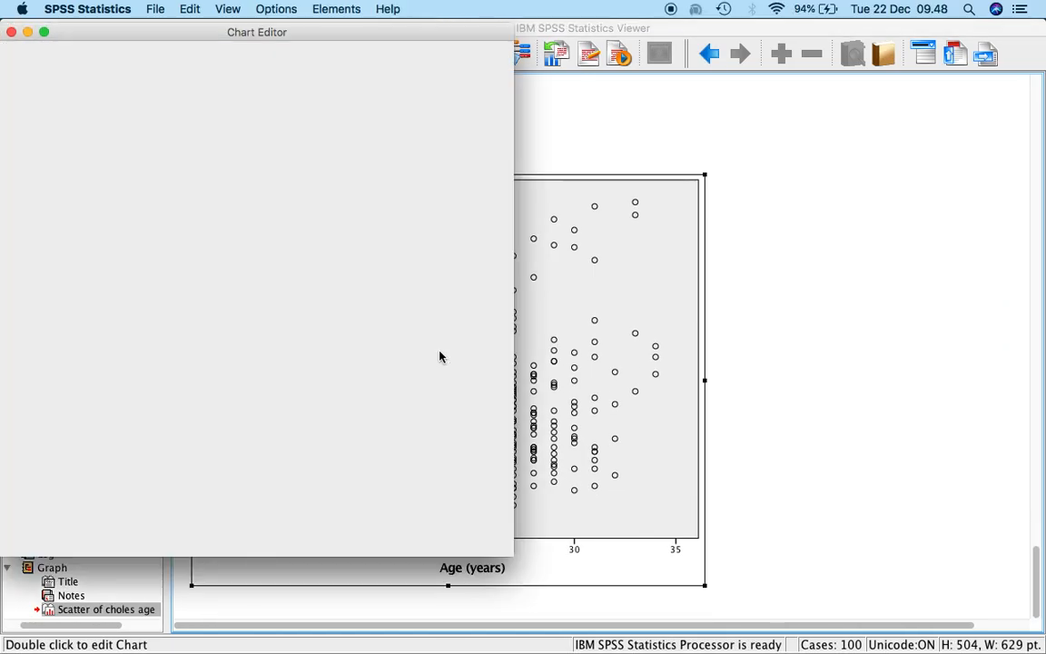
pyautogui.click(102, 95)
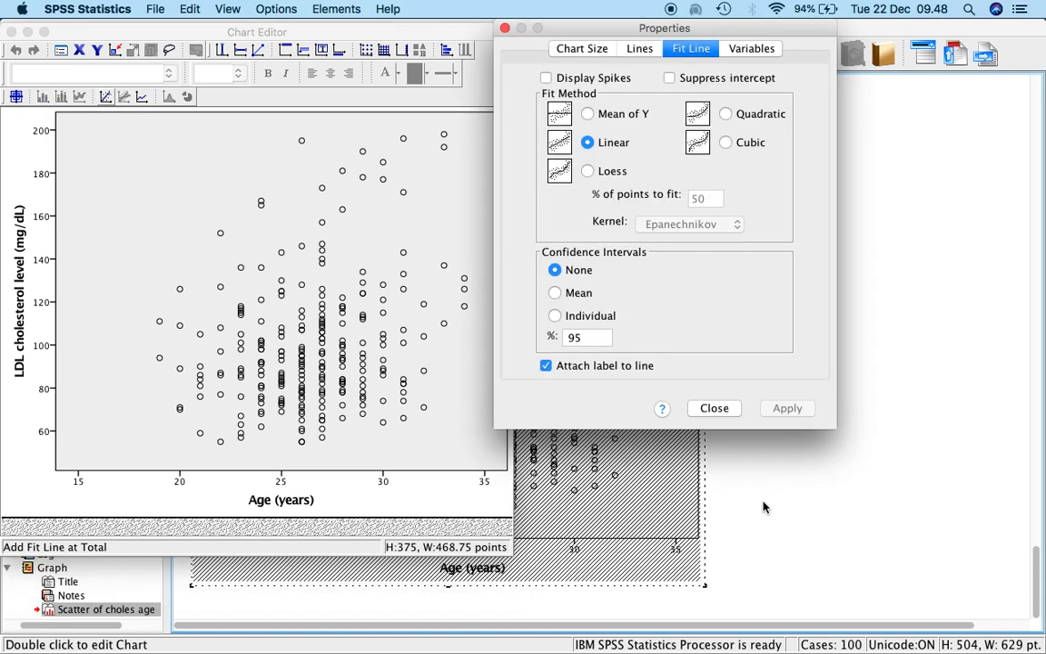
pyautogui.click(721, 408)
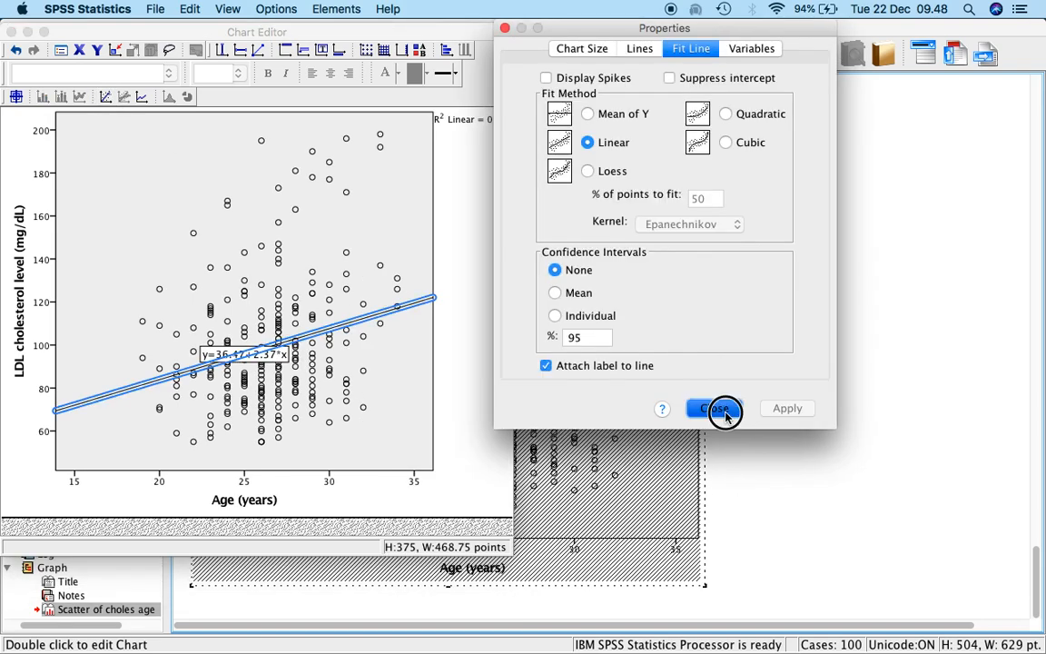
pyautogui.click(471, 390)
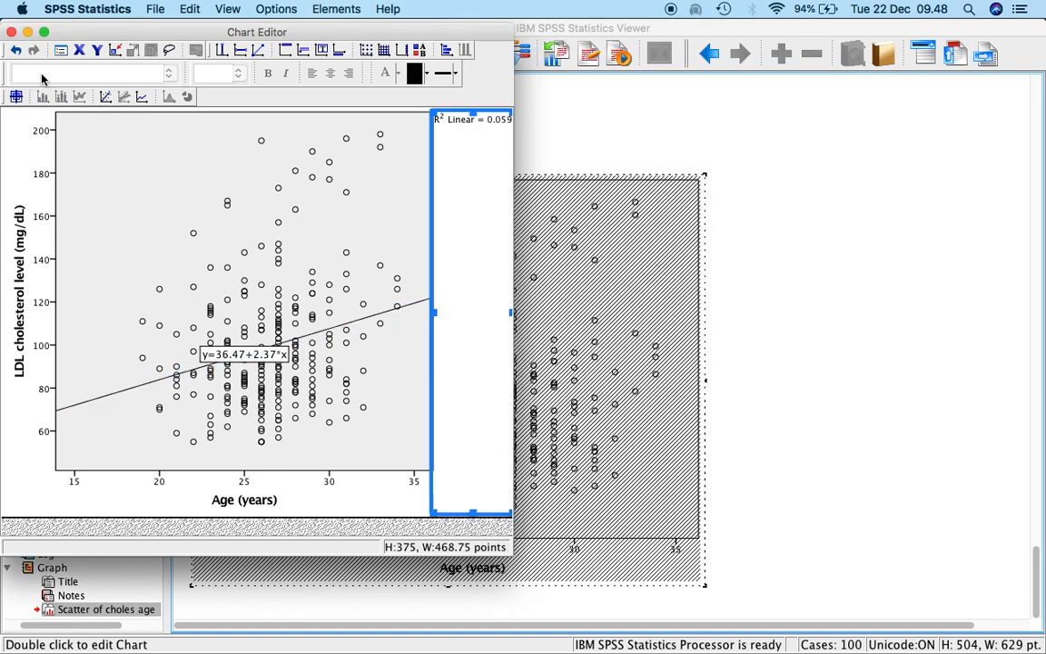
pyautogui.click(10, 31)
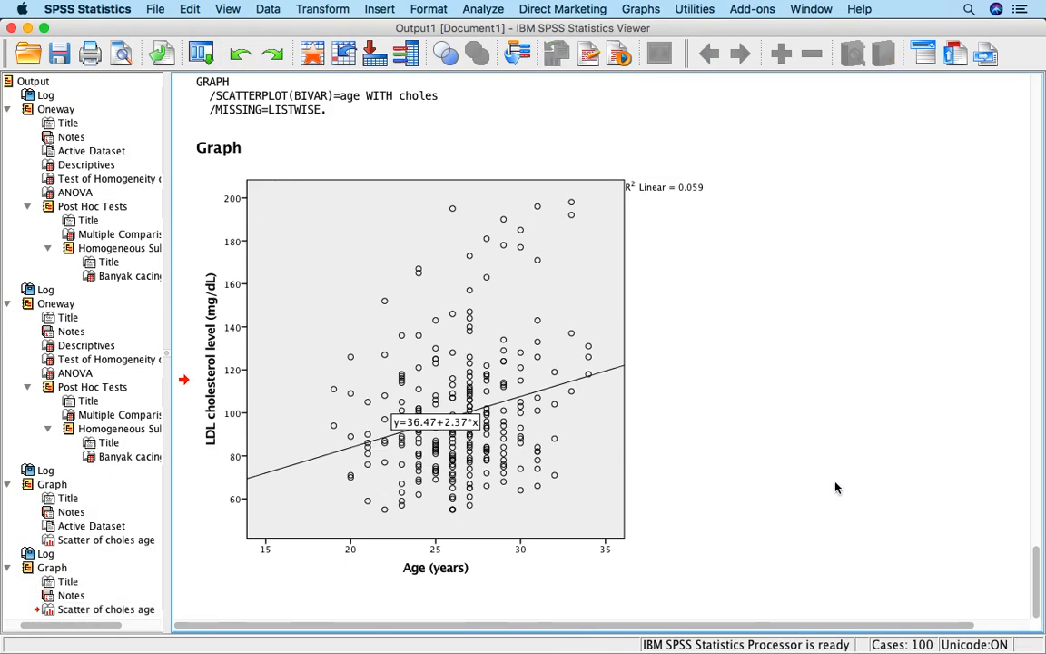
# Bring up the wasample.sav data editor with the correlation module PDF beside it to consult the Pearson correlation instructions.
pyautogui.hotkey('ctrl', 'Up')
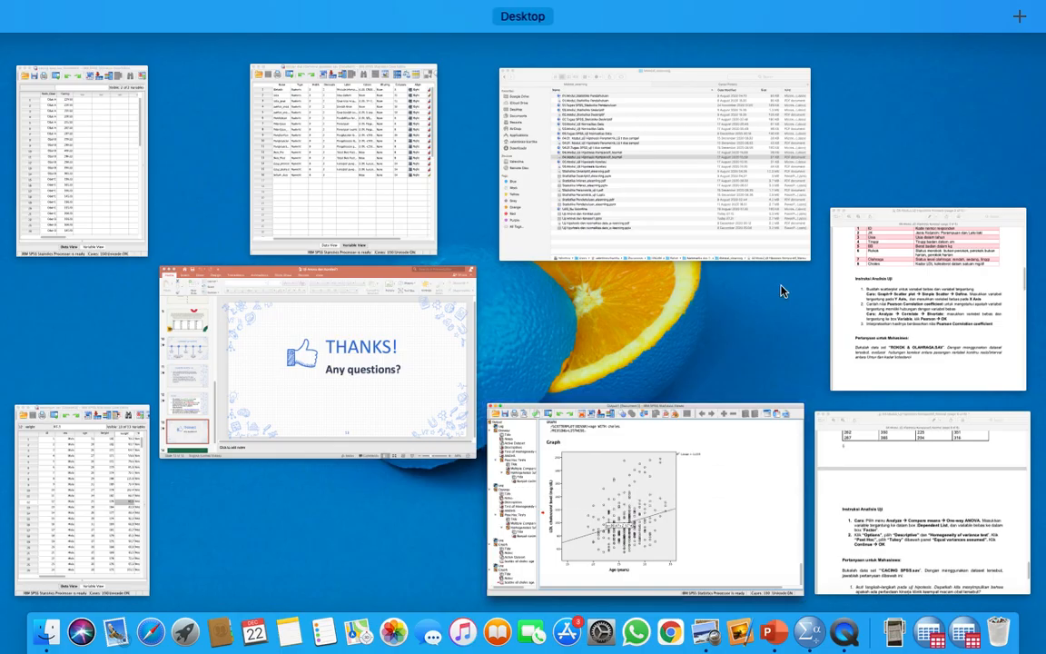
pyautogui.click(730, 449)
pyautogui.hotkey('ctrl', 'Up')
pyautogui.click(77, 446)
pyautogui.hotkey('ctrl', 'Up')
pyautogui.hotkey('ctrl', 'Up')
pyautogui.hotkey('ctrl', 'Up')
pyautogui.click(958, 272)
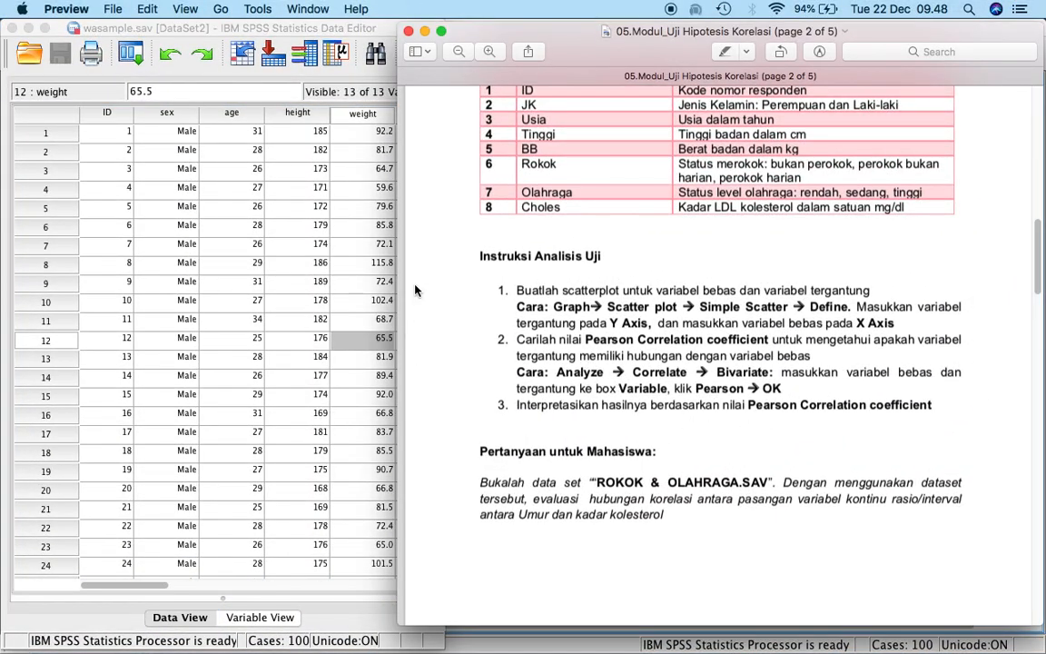
# Generate Frequencies statistics for the weight variable, and return to the wasample.sav data editor beside the correlation module.
pyautogui.click(336, 60)
pyautogui.hotkey('ctrl', 'Up')
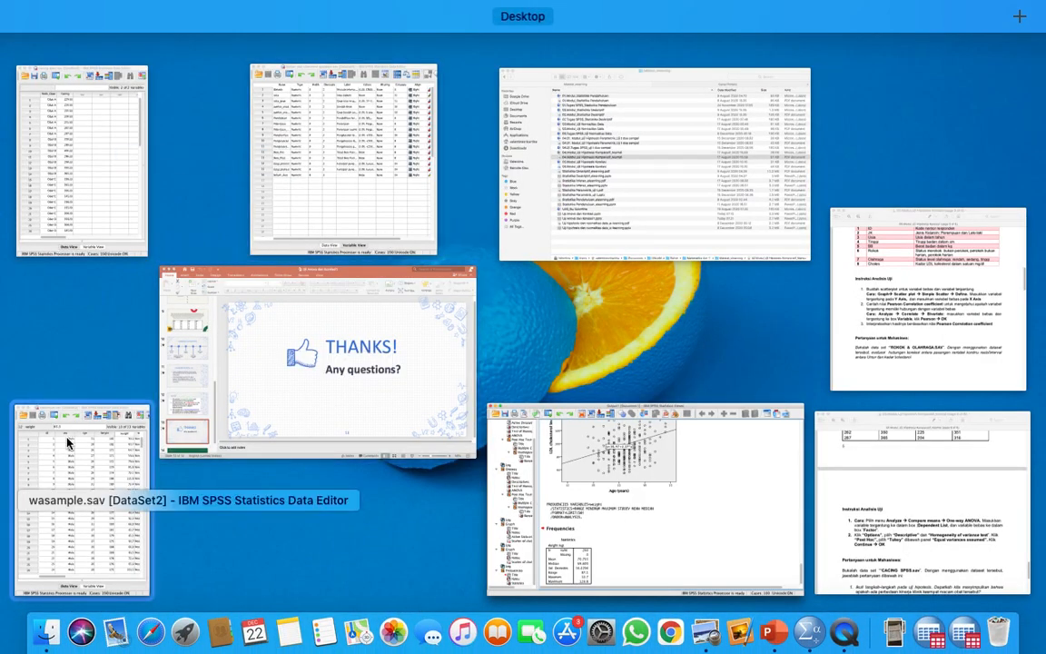
pyautogui.click(67, 442)
pyautogui.hotkey('ctrl', 'Up')
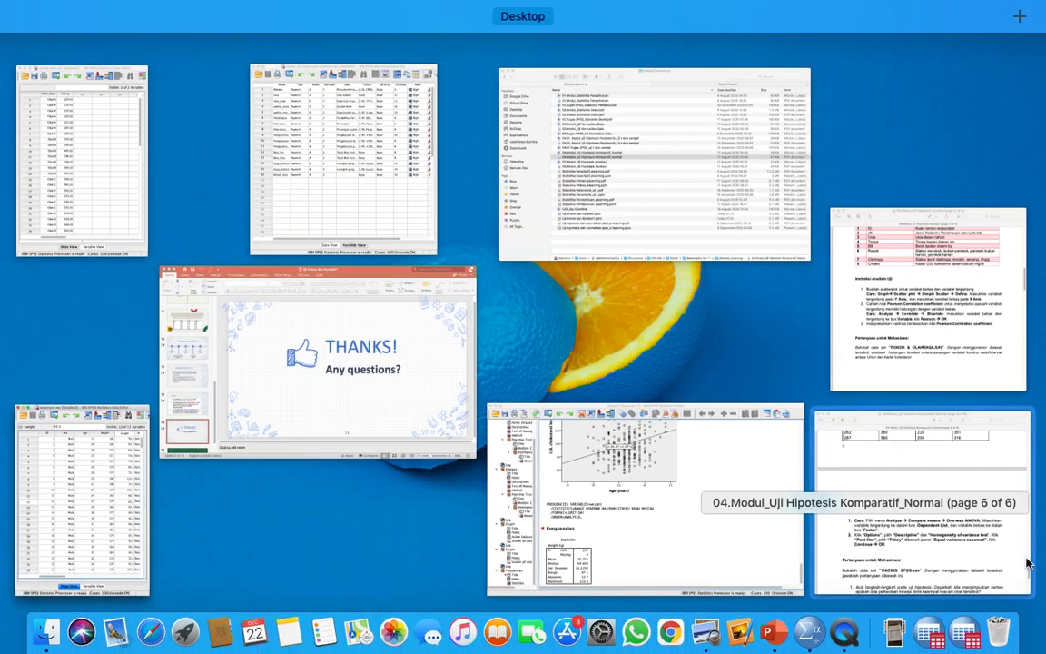
pyautogui.click(969, 377)
pyautogui.click(105, 28)
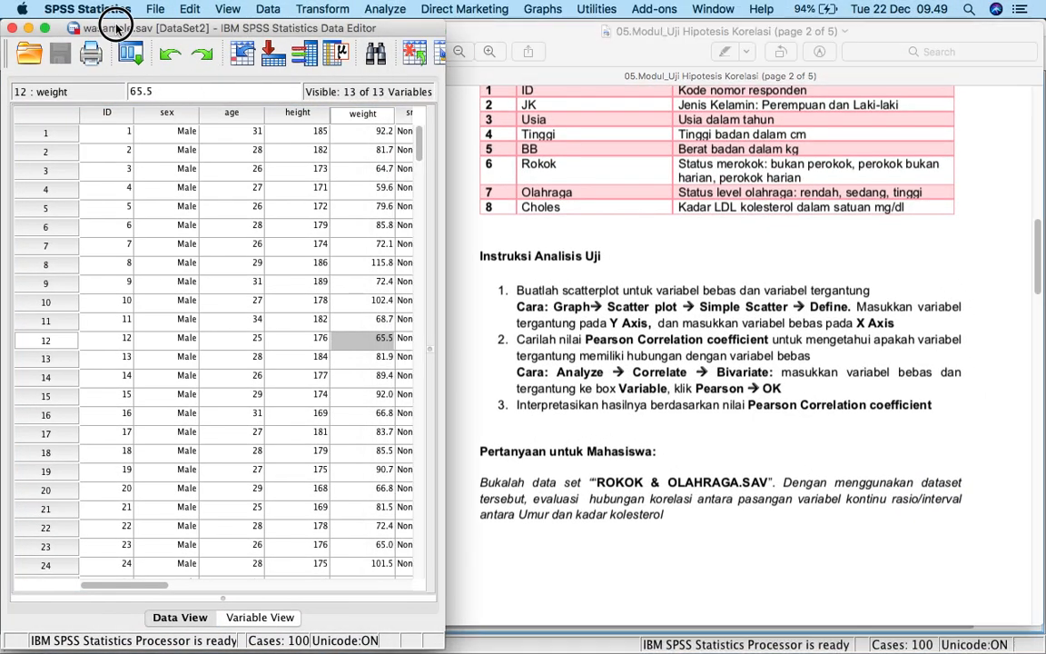
# Run a two-tailed bivariate Pearson correlation between Age (years) and LDL cholesterol level, with significant correlations flagged.
pyautogui.click(383, 9)
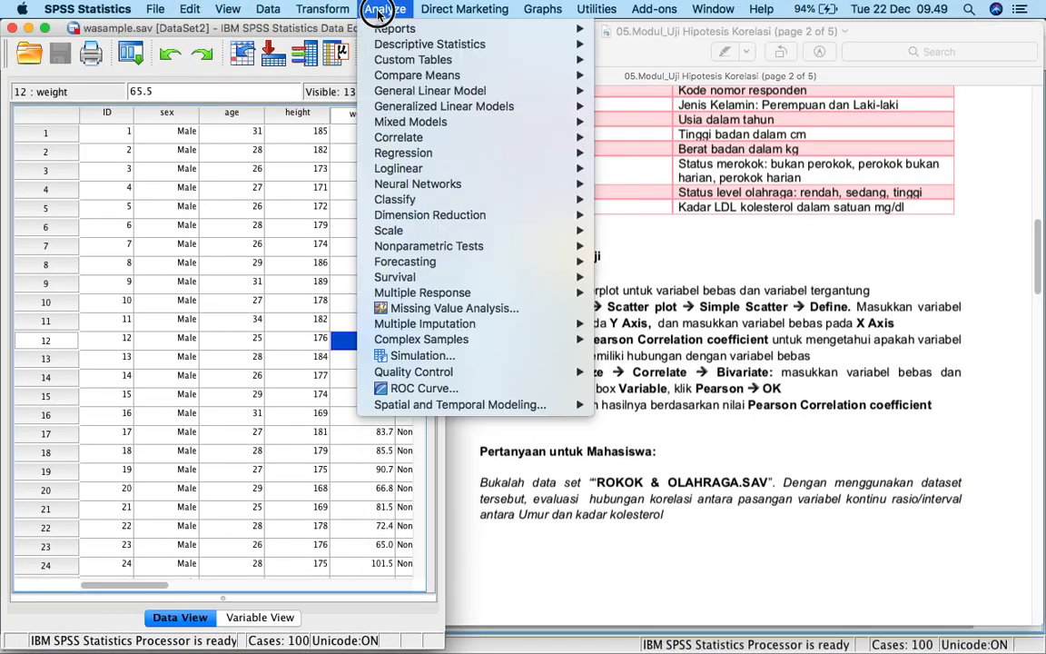
pyautogui.moveTo(473, 155)
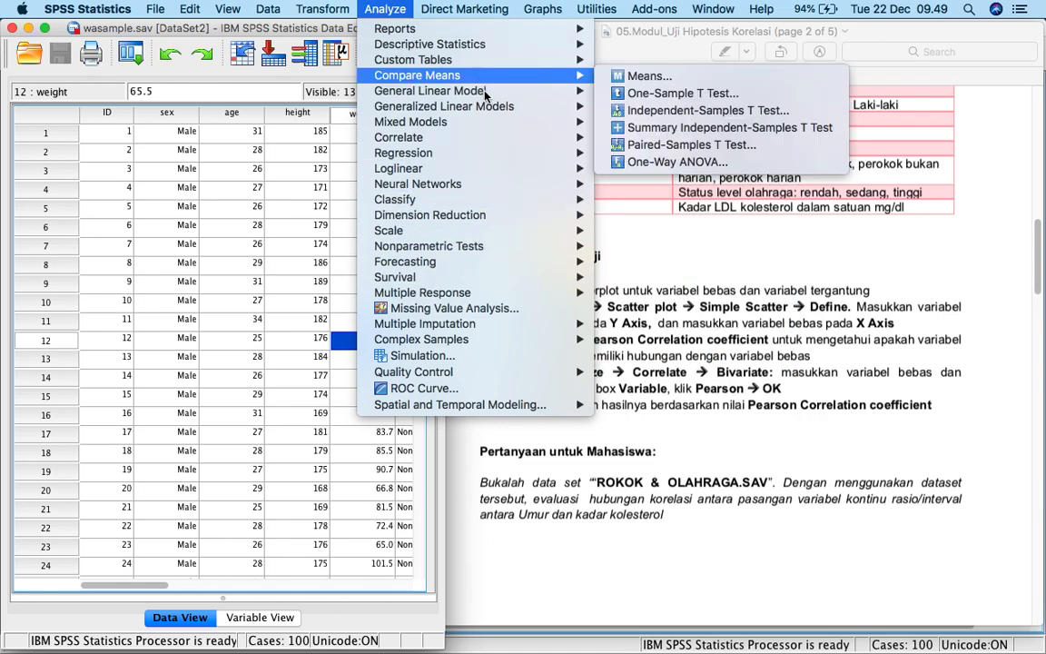
pyautogui.moveTo(493, 139)
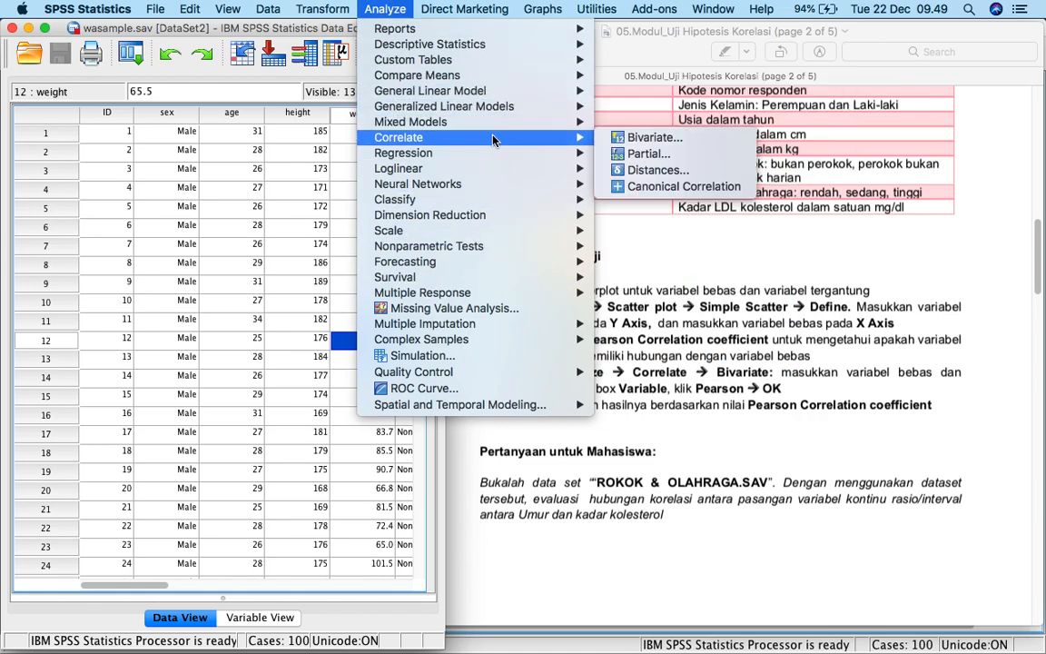
pyautogui.click(650, 137)
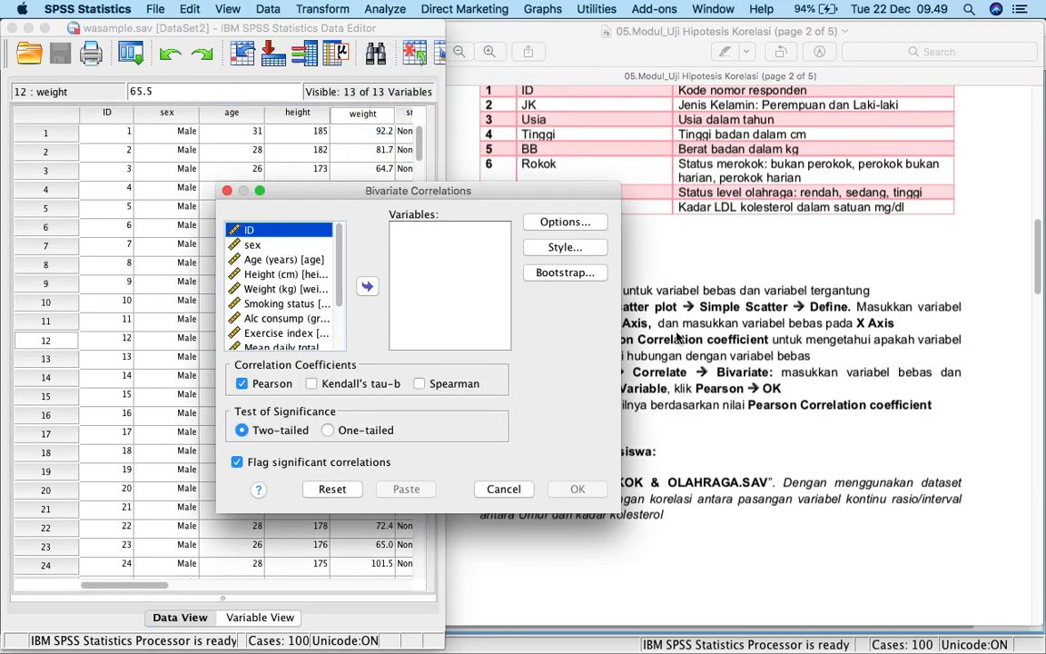
pyautogui.moveTo(407, 190); pyautogui.dragTo(345, 154)
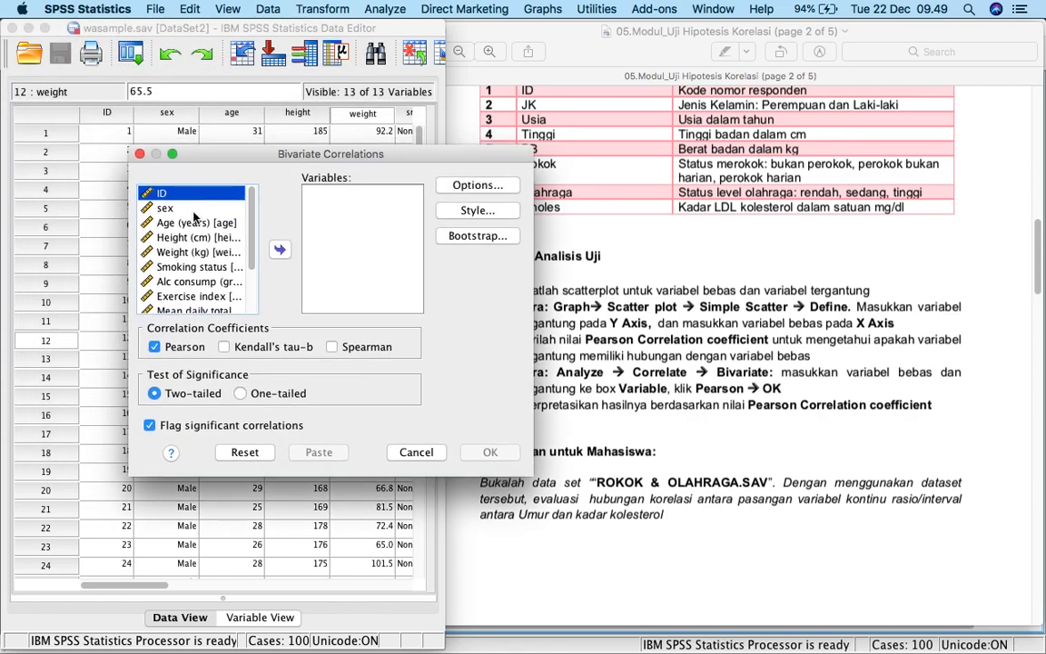
pyautogui.click(192, 224)
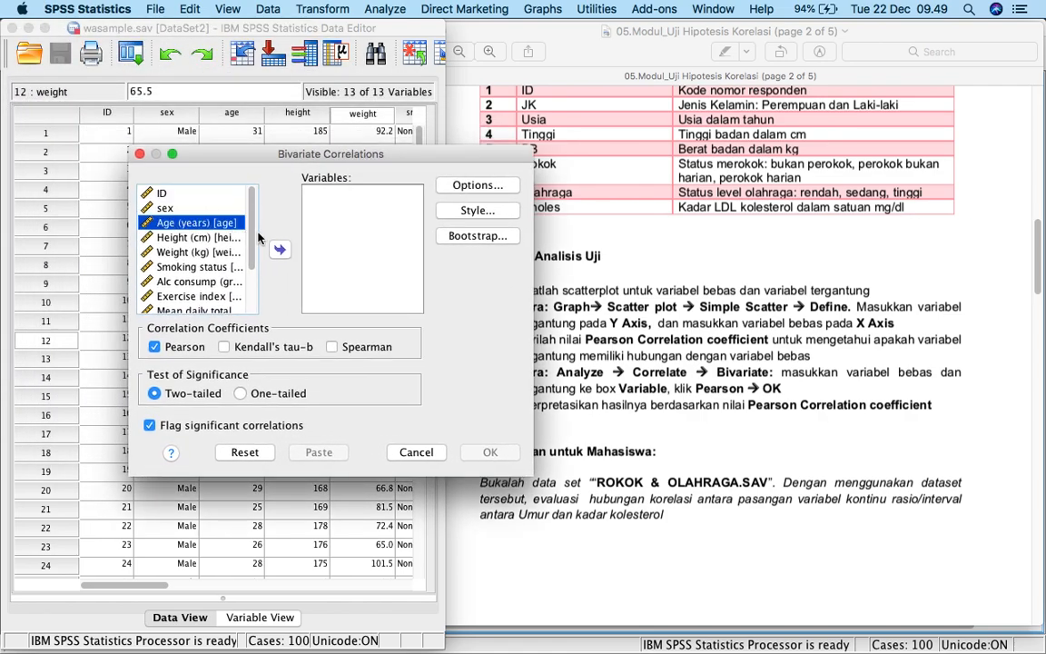
pyautogui.moveTo(252, 244); pyautogui.dragTo(255, 286)
pyautogui.keyDown('super'); pyautogui.click(210, 278); pyautogui.keyUp('super')
pyautogui.click(280, 249)
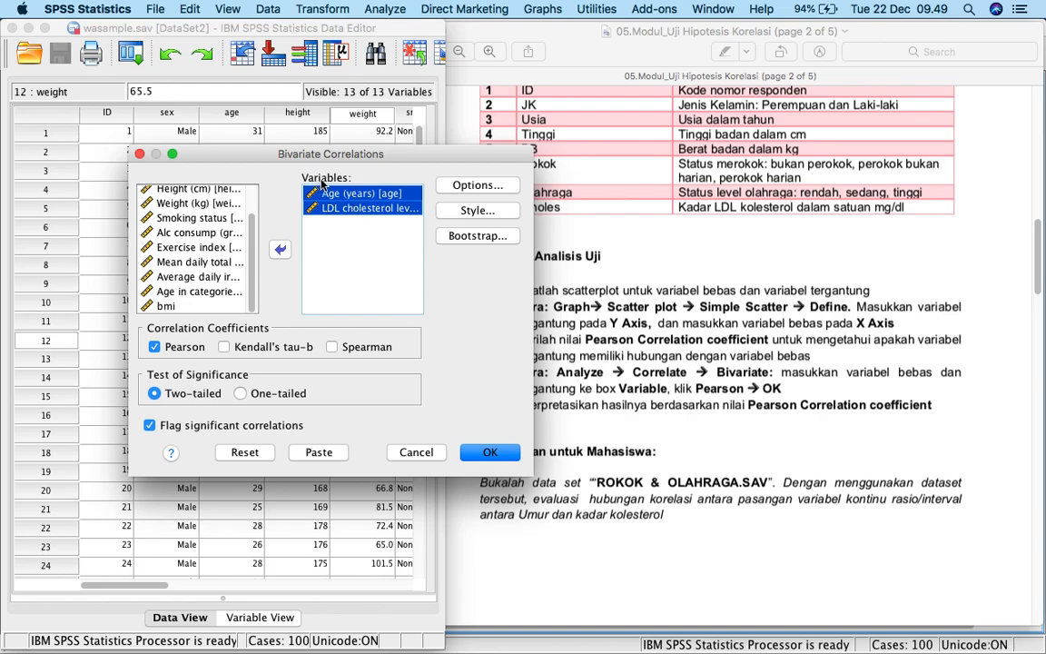
pyautogui.click(489, 452)
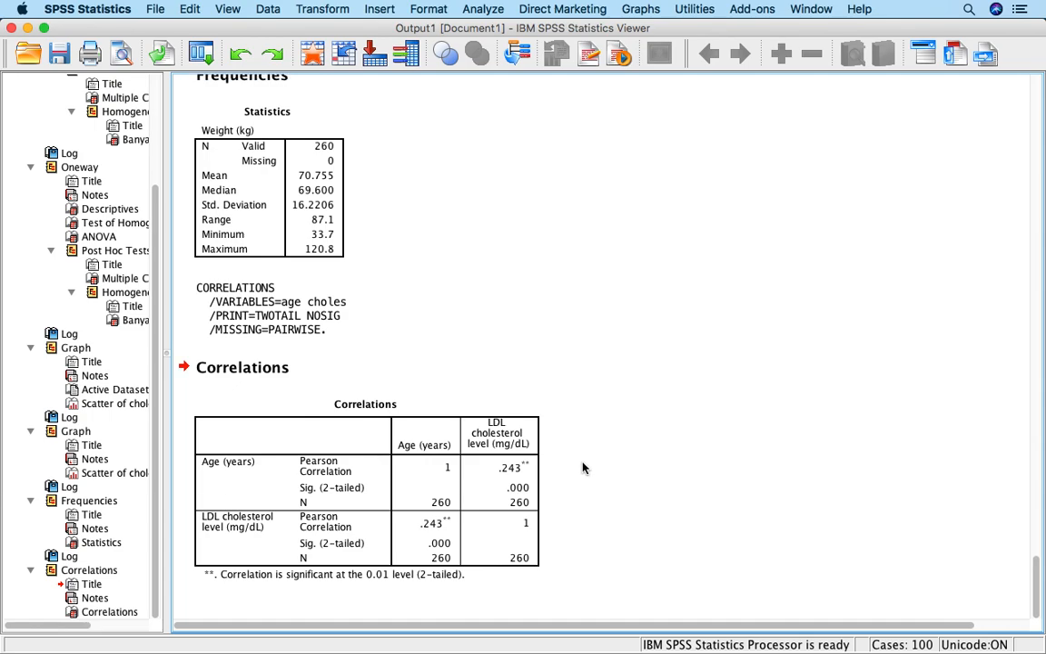
# Examine the Pearson coefficient and two-tailed significance for age and LDL cholesterol in the Correlations table.
pyautogui.click(415, 489)
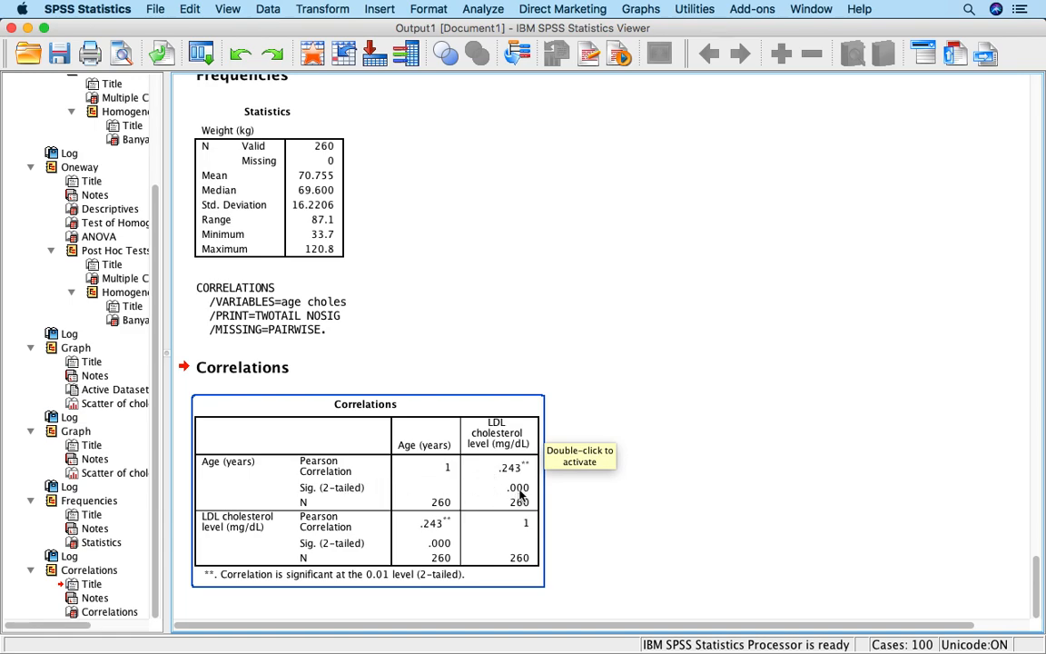
pyautogui.click(617, 490)
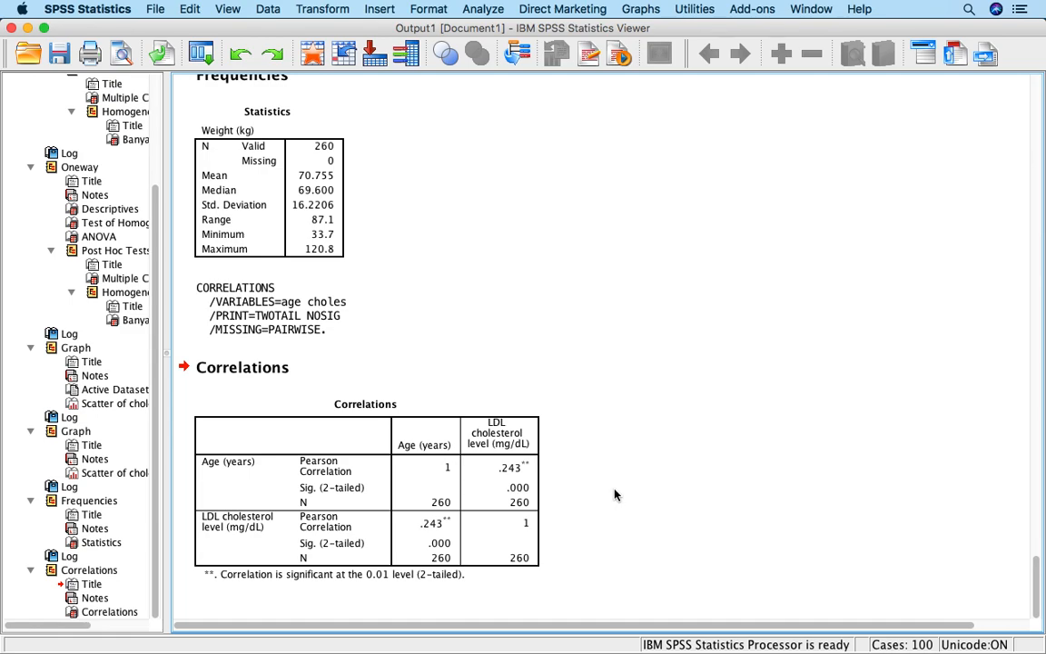
pyautogui.click(507, 489)
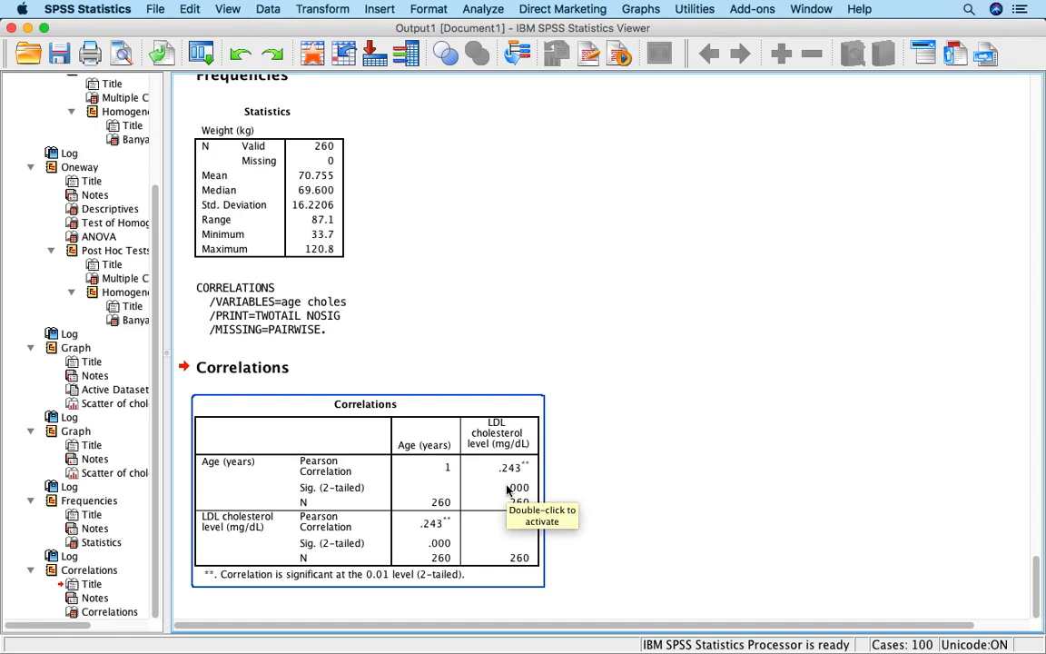
pyautogui.click(665, 420)
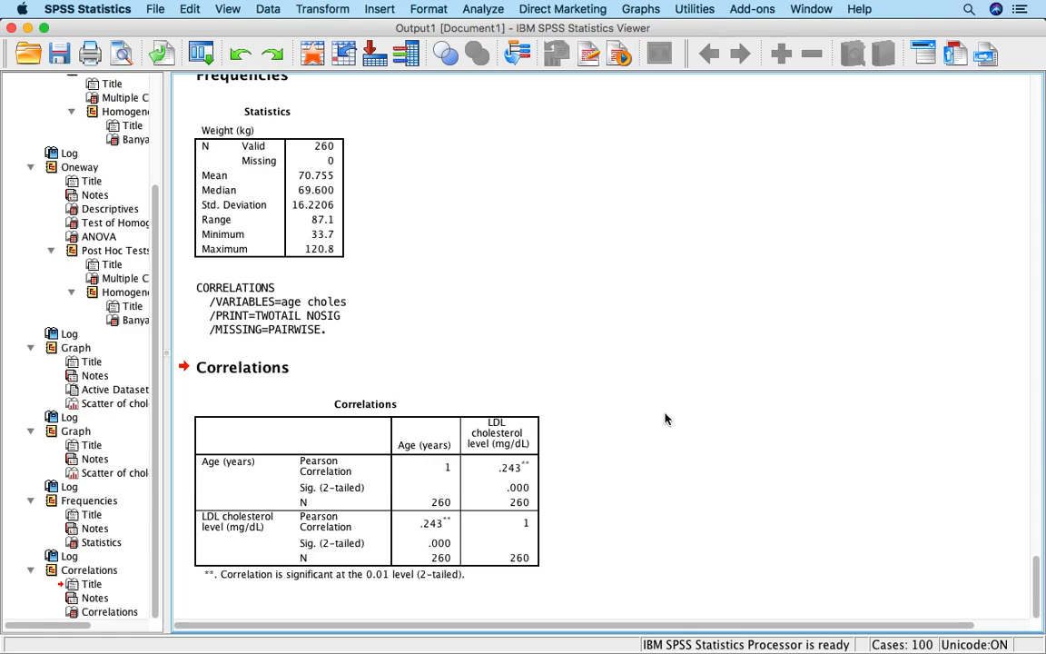
pyautogui.click(202, 410)
pyautogui.click(545, 376)
pyautogui.click(511, 432)
pyautogui.click(700, 359)
pyautogui.click(786, 450)
pyautogui.click(334, 436)
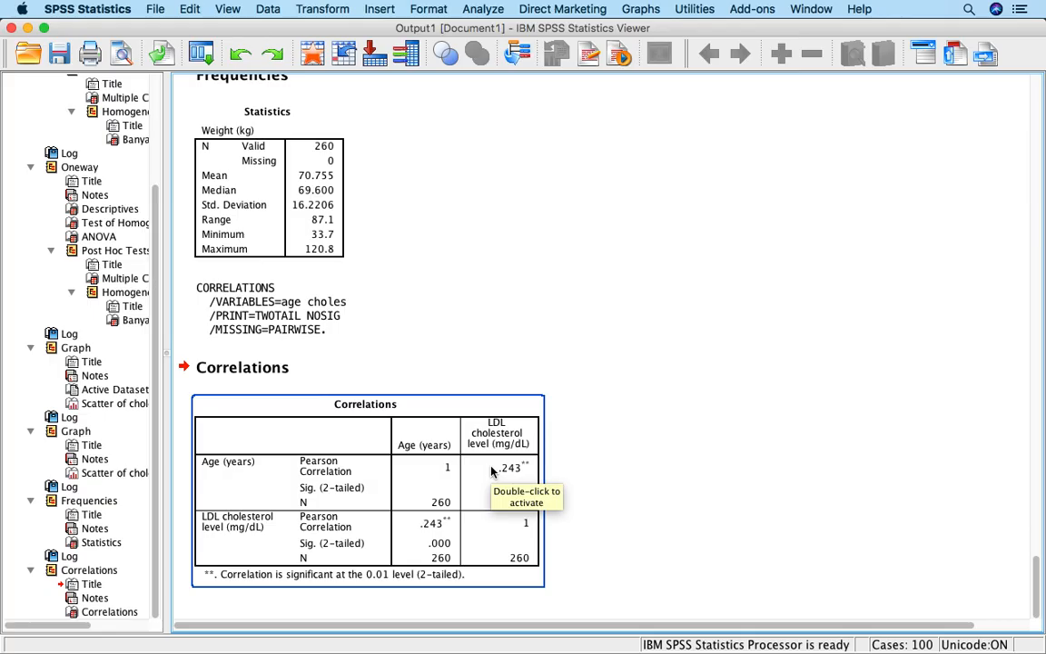
# Switch to the PowerPoint presentation and consult the correlation strength table on slide 6, Uji Korelasi Pearson Product Moment.
pyautogui.hotkey('ctrl', 'Up')
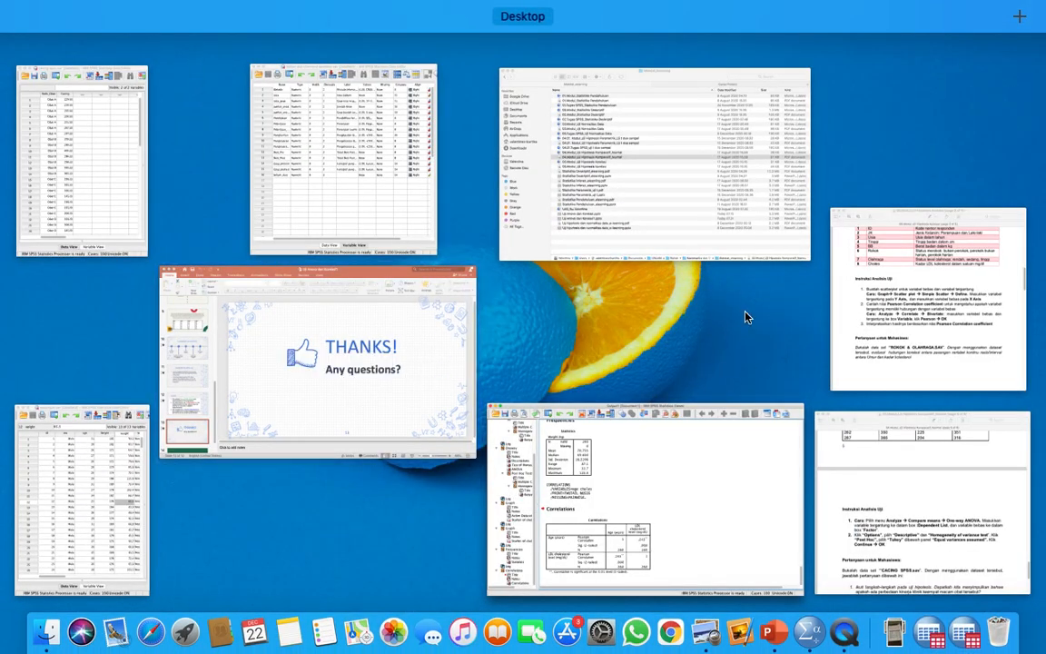
pyautogui.click(478, 355)
pyautogui.scroll(1, 69, 327)
pyautogui.scroll(5, 69, 309)
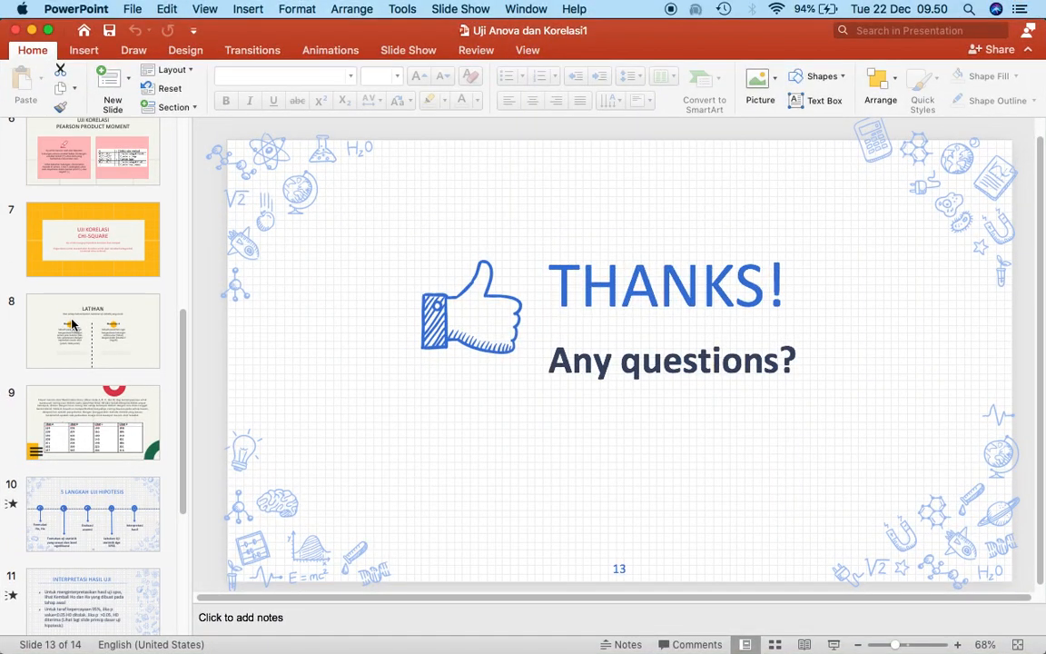
pyautogui.click(93, 299)
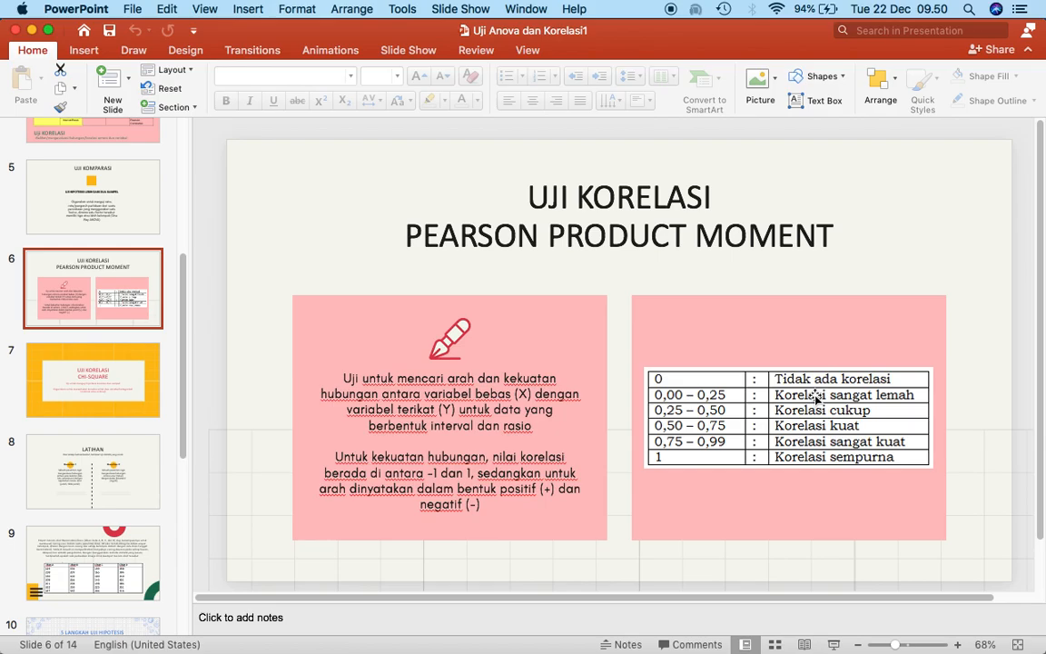
# Close the 04 comparative test module in Preview, and read the Crosstabulation and Chi-Square Tests instructions in the 05 correlation module.
pyautogui.hotkey('ctrl', 'Up')
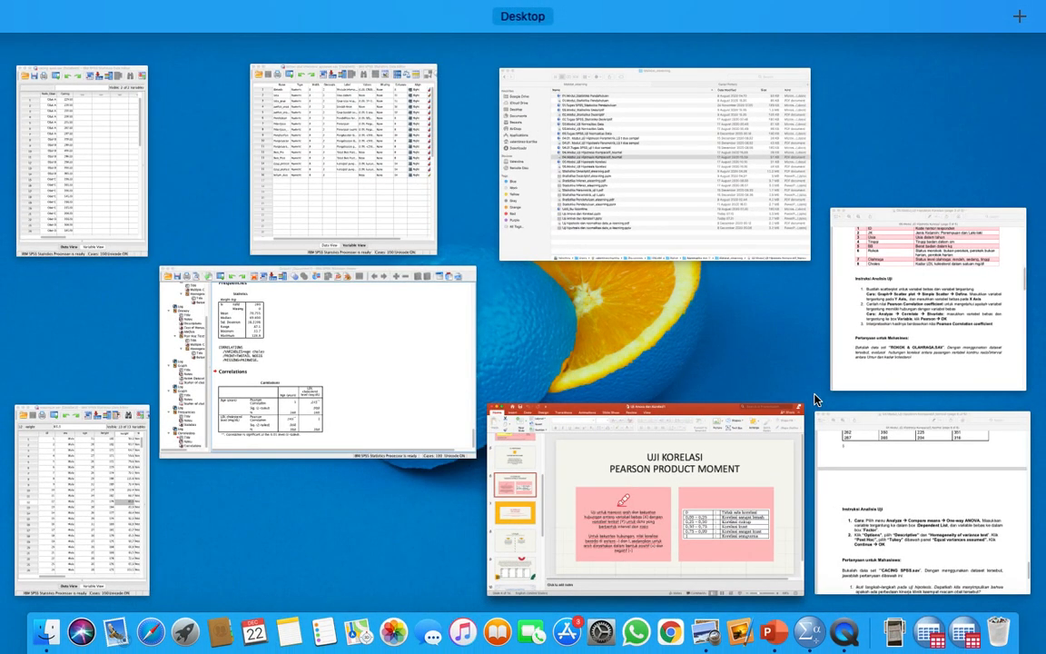
pyautogui.click(971, 527)
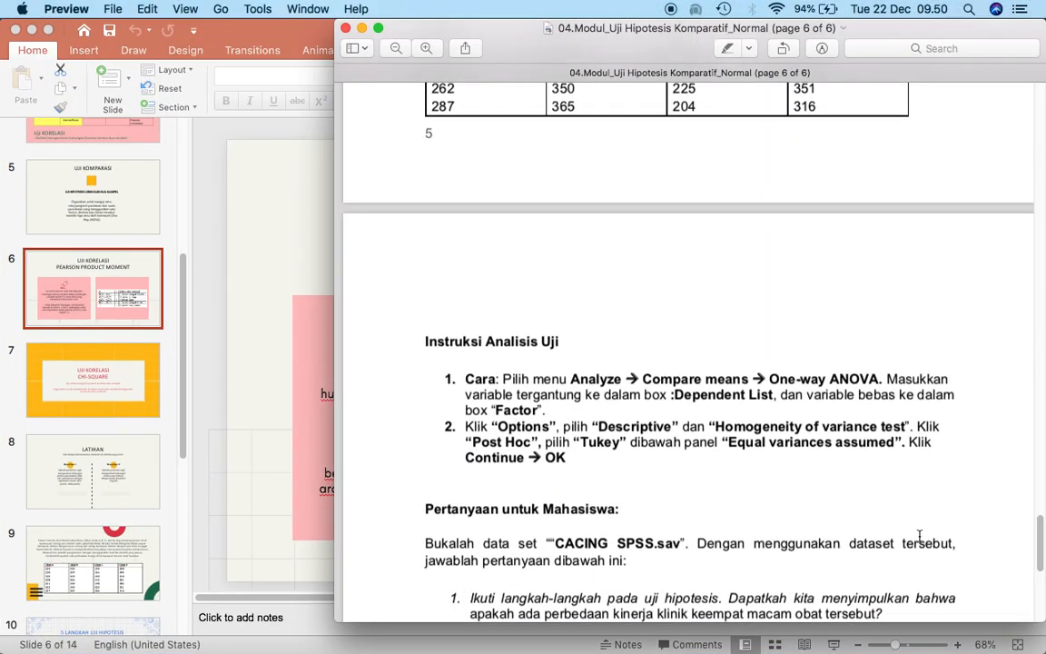
pyautogui.hotkey('ctrl', 'Up')
pyautogui.click(906, 437)
pyautogui.click(345, 28)
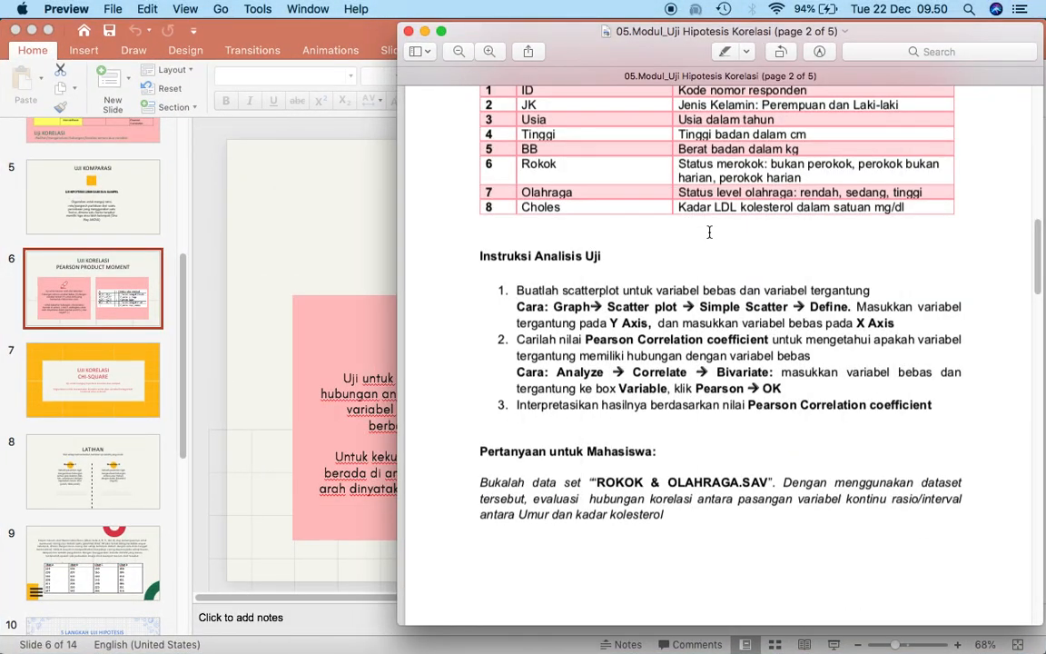
pyautogui.scroll(-10, 718, 282)
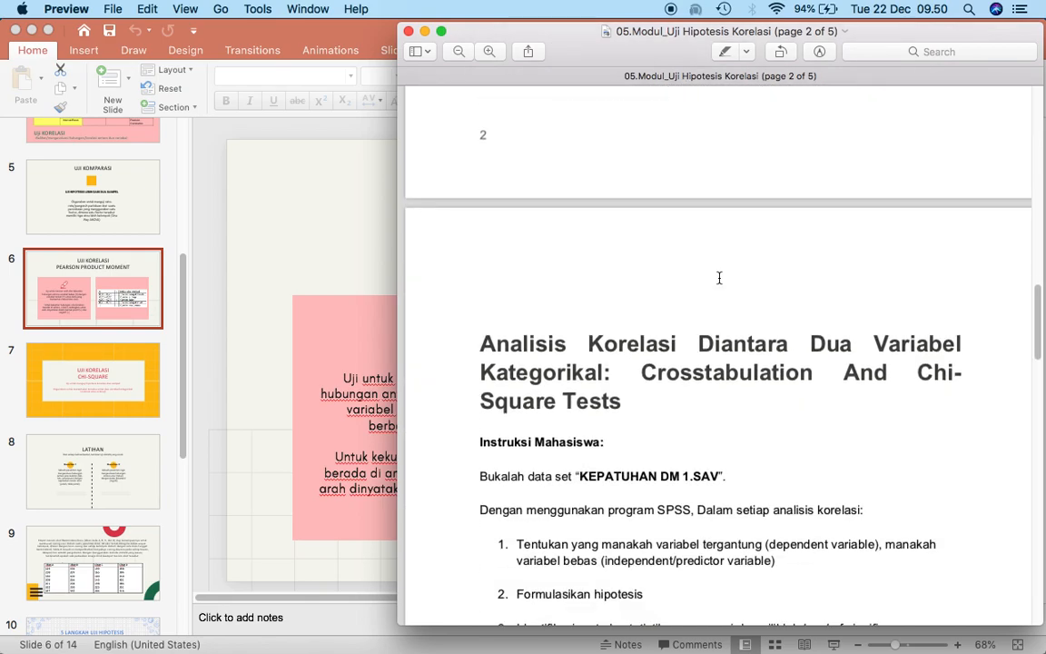
pyautogui.scroll(-3, 719, 278)
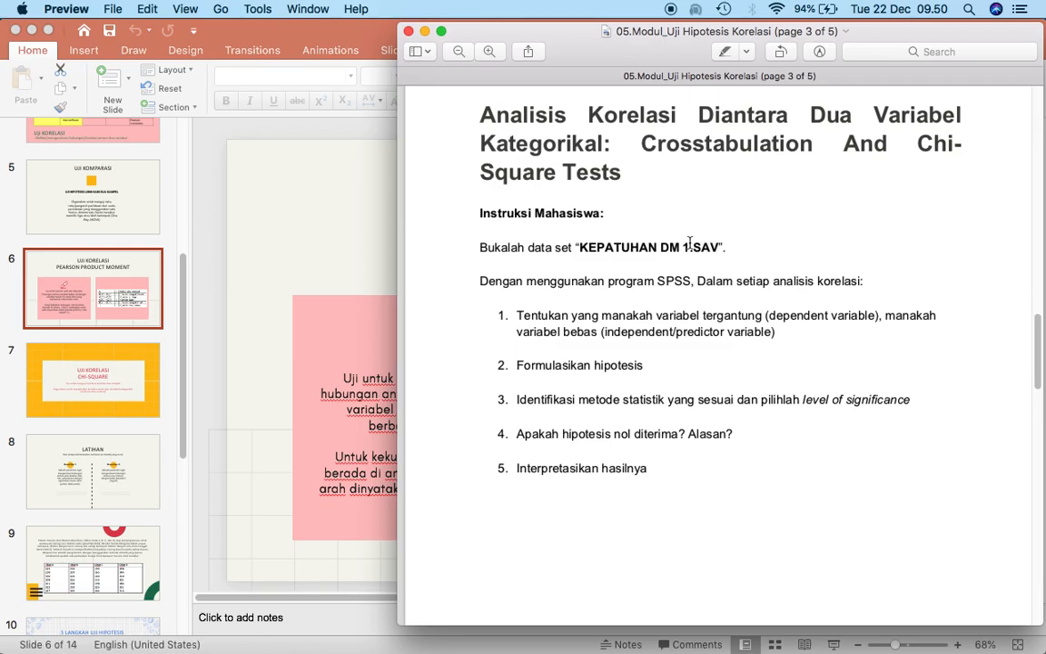
# Switch to the SPSS output viewer and close Output1 without saving its contents.
pyautogui.hotkey('ctrl', 'Up')
pyautogui.click(334, 428)
pyautogui.click(12, 28)
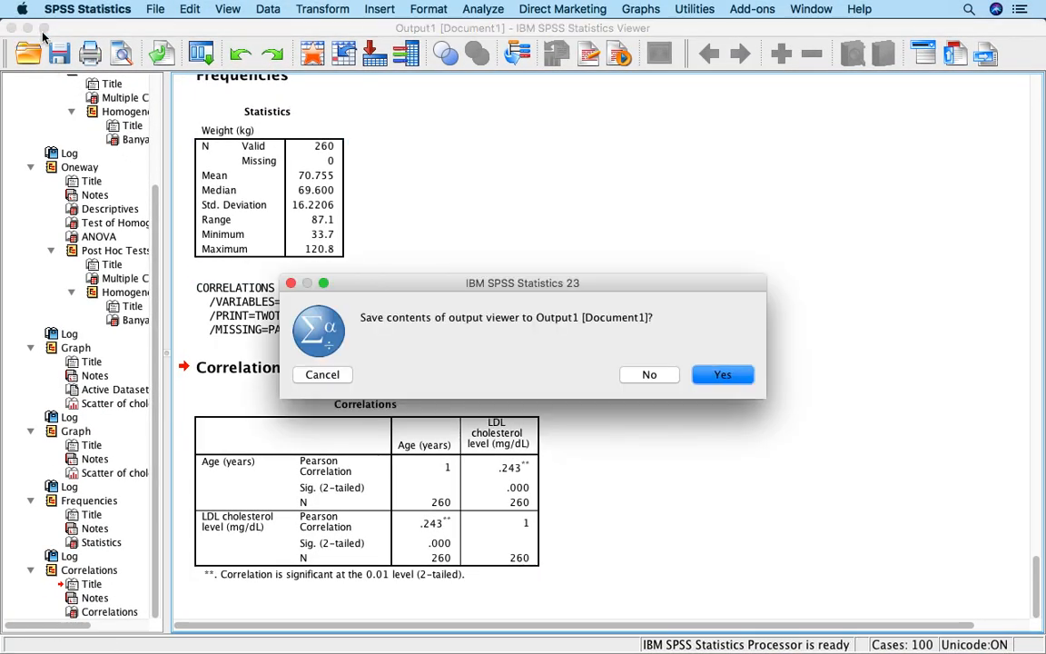
pyautogui.click(650, 374)
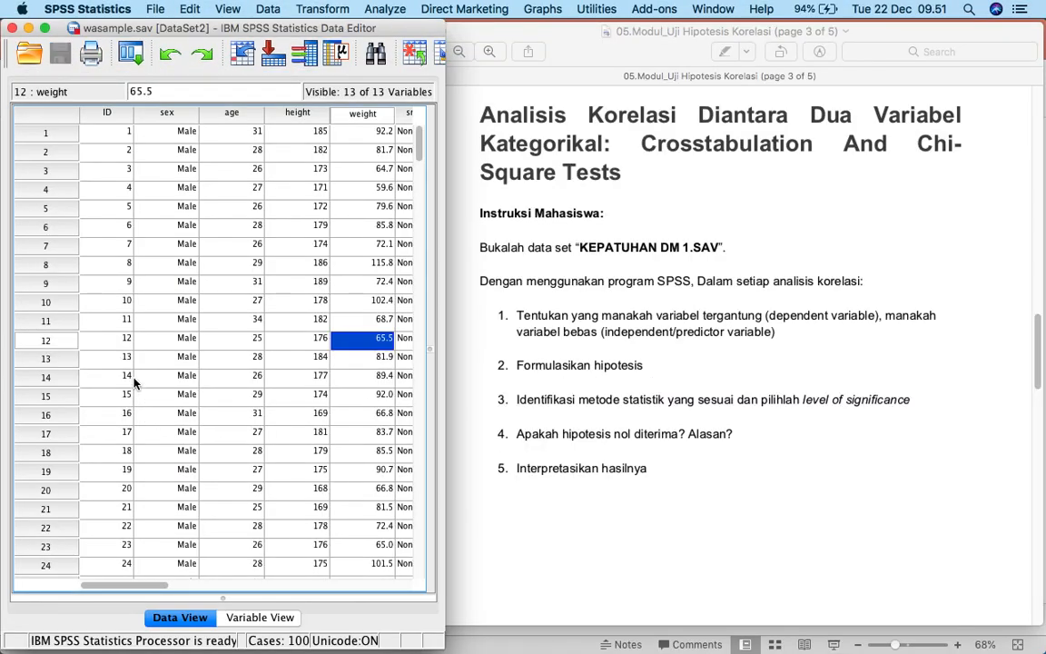
# Bring the latihan stat intervensi apoteker.sav dataset forward, widen its window, and show its case data.
pyautogui.hotkey('ctrl', 'Up')
pyautogui.click(269, 164)
pyautogui.moveTo(282, 30); pyautogui.dragTo(71, 28)
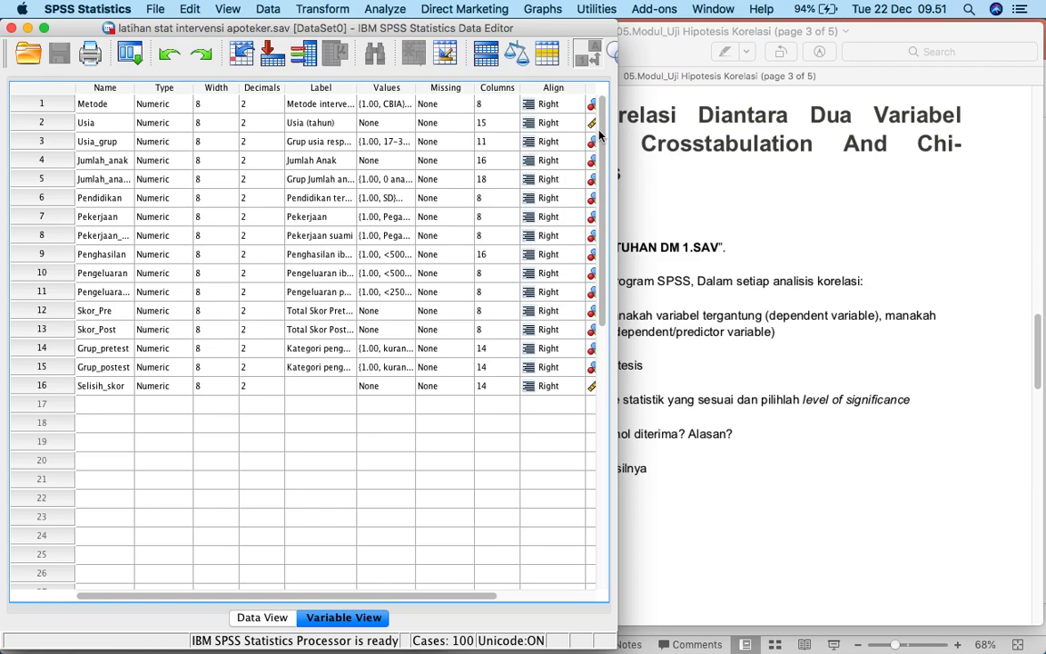
pyautogui.moveTo(612, 128); pyautogui.dragTo(847, 144)
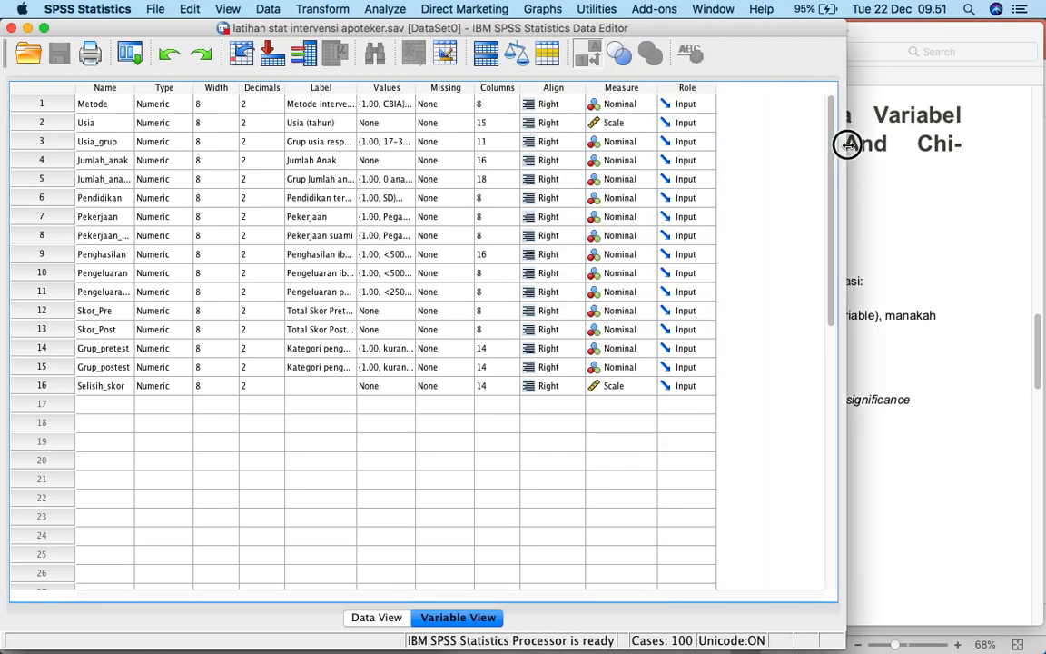
pyautogui.click(376, 618)
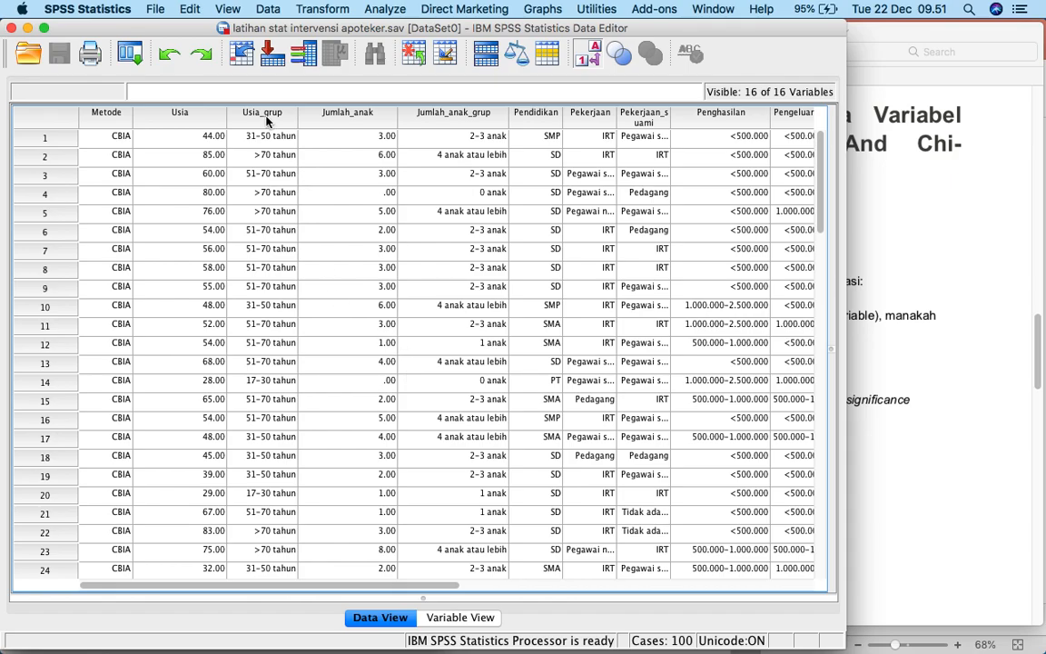
# Examine the intervention method column Metode and the post-test knowledge category column Grup_postest across the cases.
pyautogui.moveTo(374, 584); pyautogui.dragTo(289, 647)
pyautogui.scroll(-9, 111, 199)
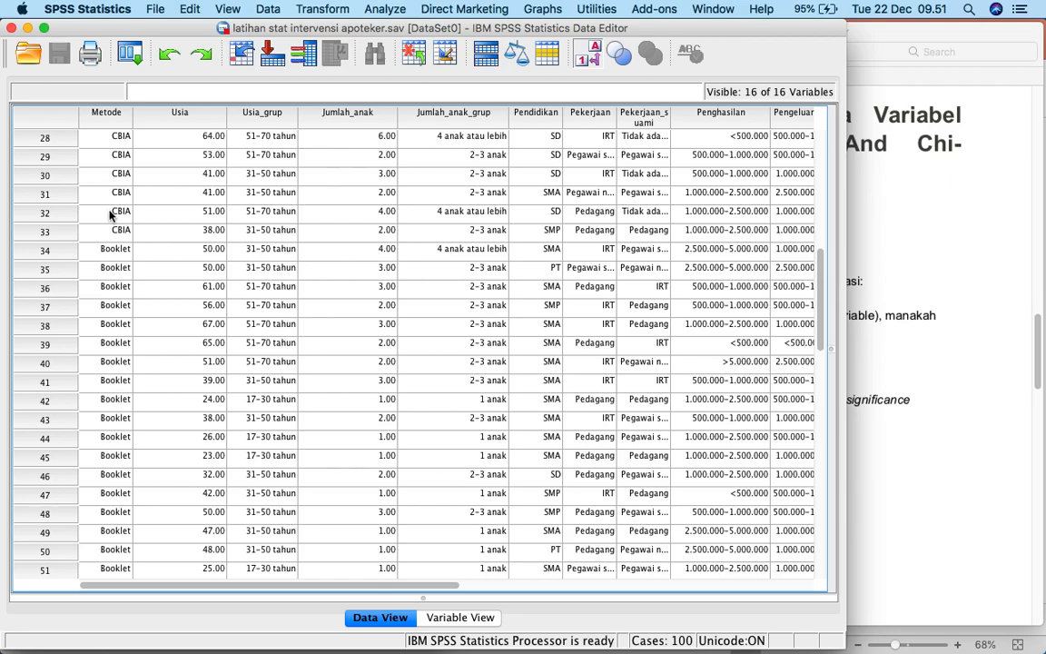
pyautogui.scroll(9, 110, 231)
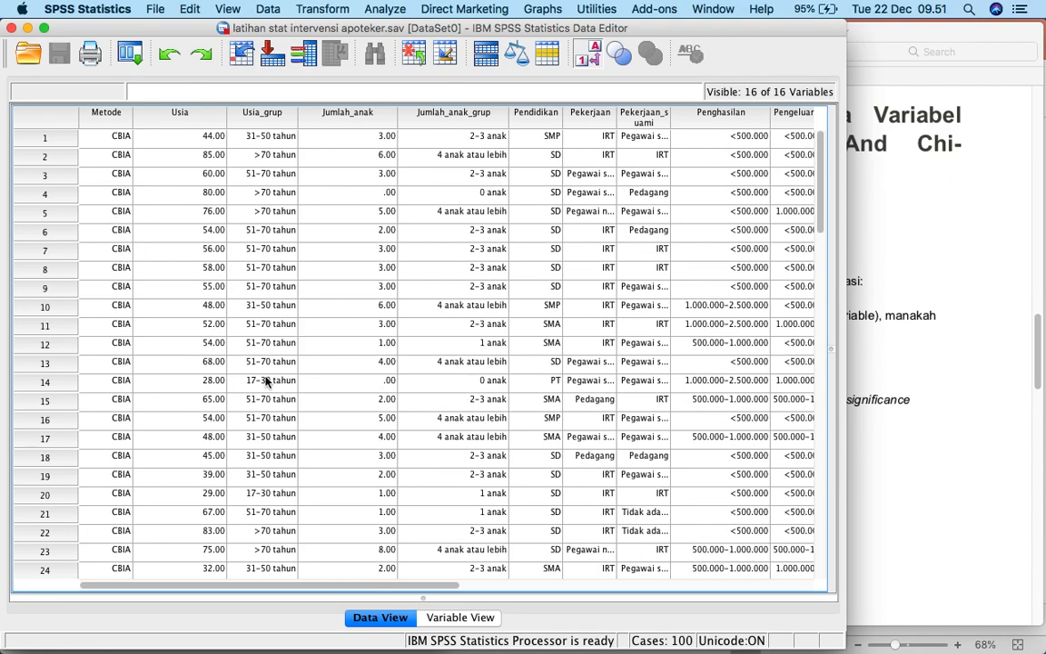
pyautogui.hscroll(10, 286, 526)
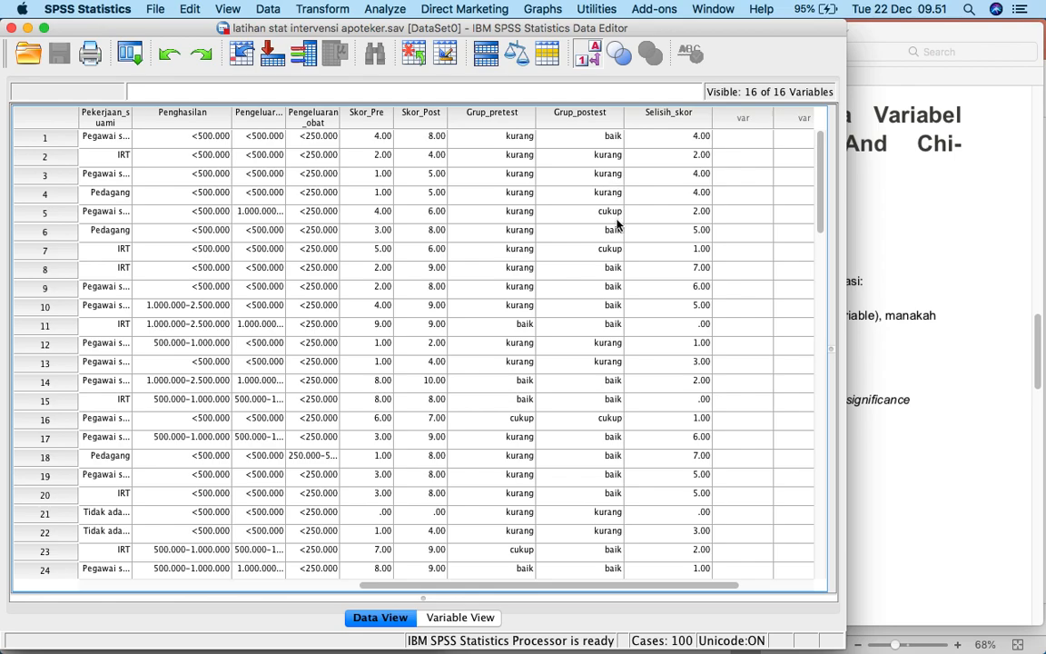
pyautogui.click(603, 114)
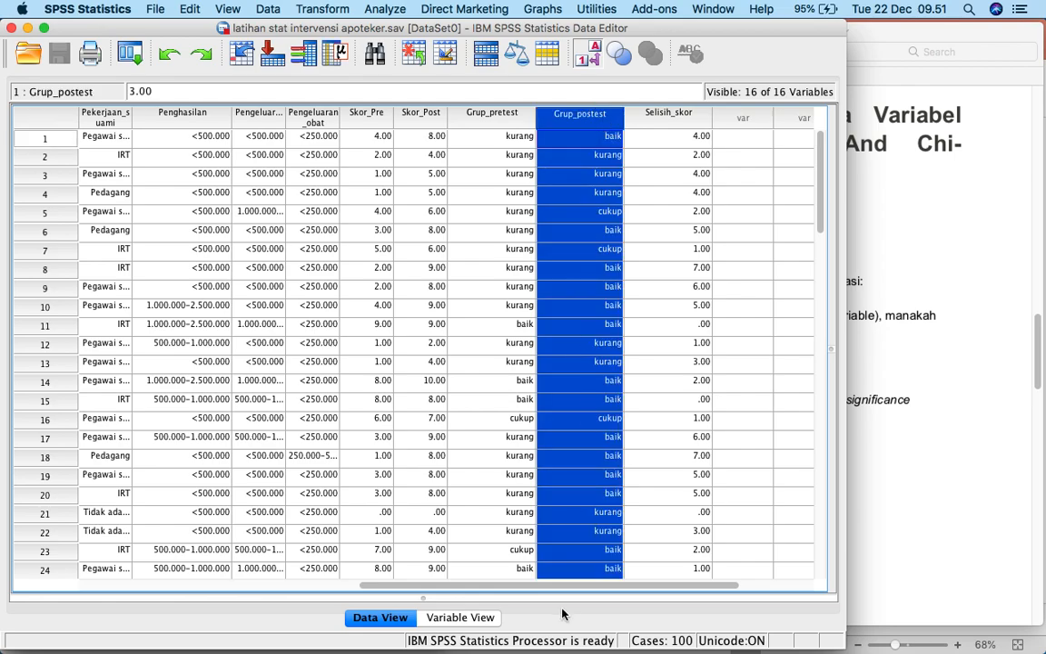
pyautogui.moveTo(560, 585); pyautogui.dragTo(81, 586)
pyautogui.click(105, 114)
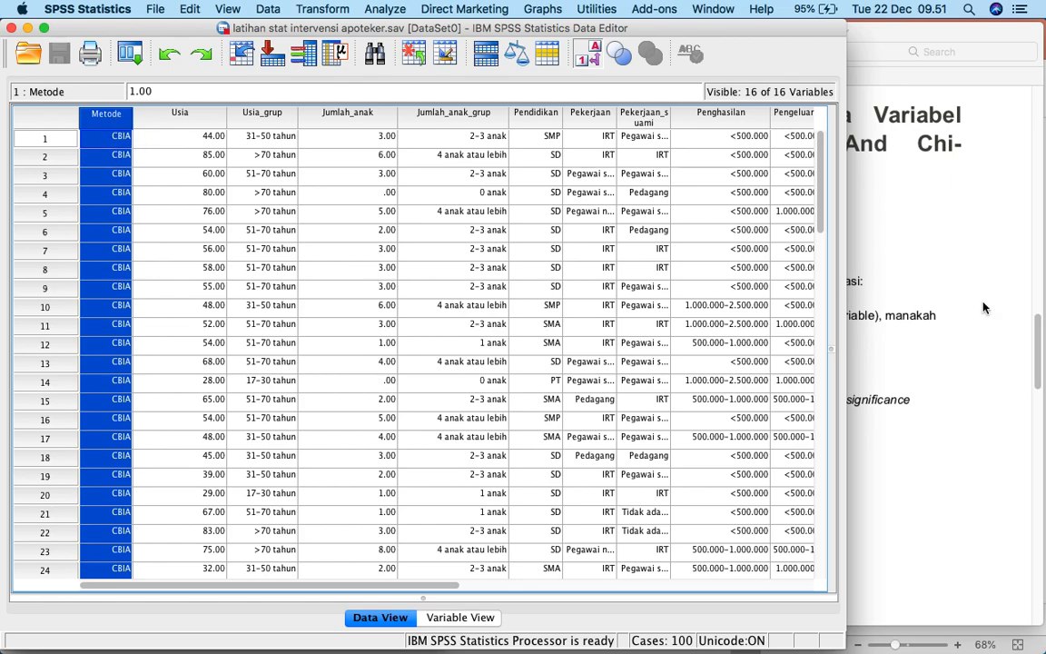
# Switch to the 05 correlation module in Preview and read the Crosstabs analysis instructions on page 5.
pyautogui.click(945, 316)
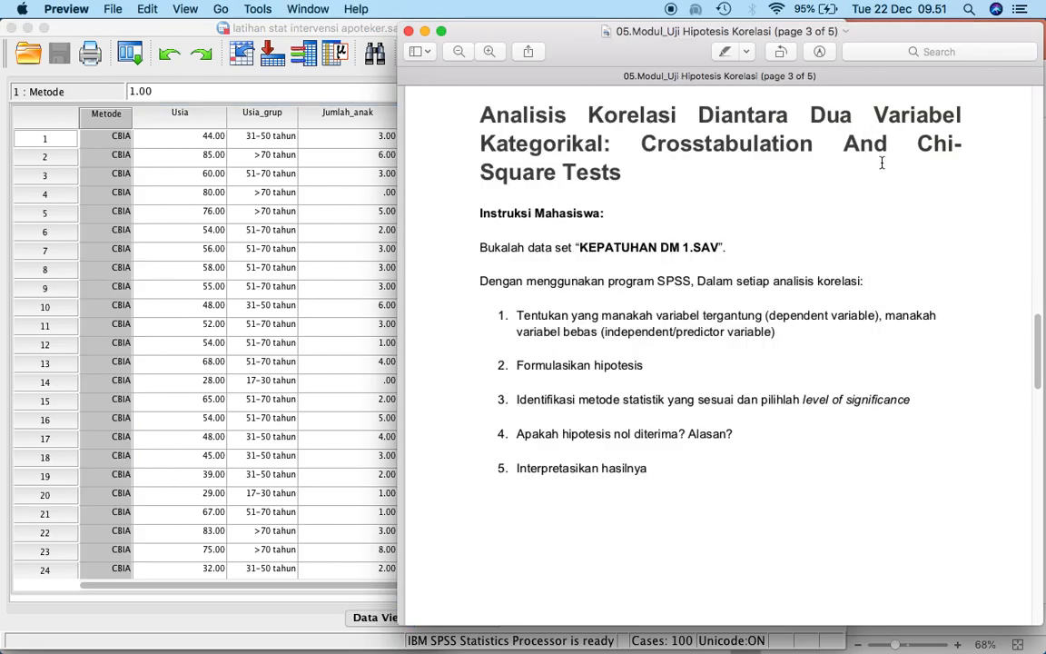
pyautogui.scroll(-15, 855, 402)
pyautogui.scroll(-10, 854, 406)
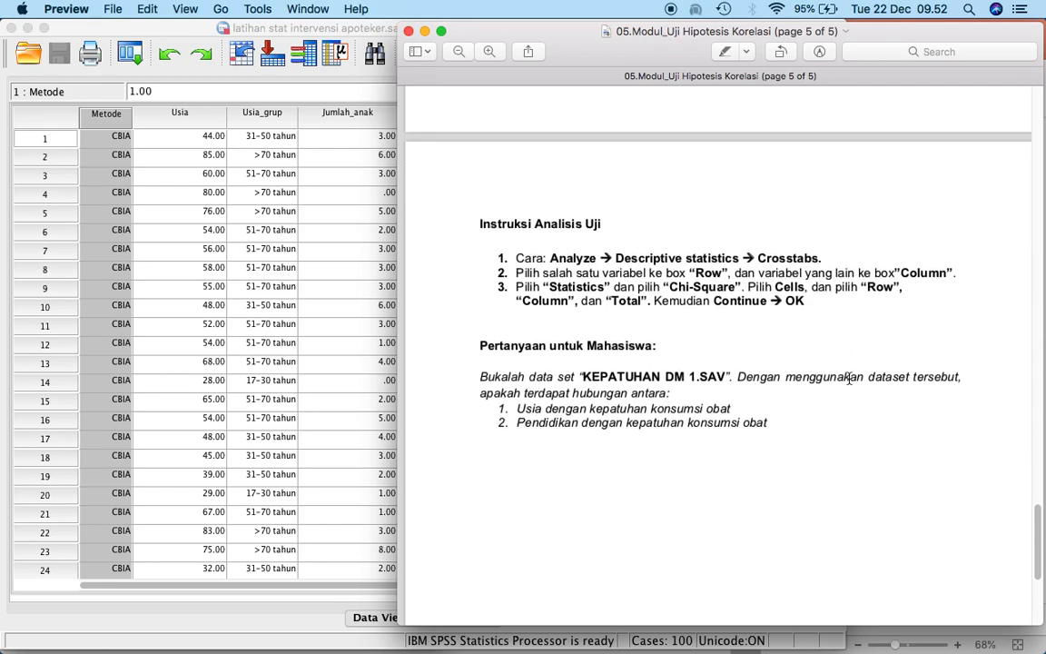
# In SPSS, set up a Crosstabs analysis with Metode intervensi as the row and Kategori pengetahuan post-test as the column variable.
pyautogui.click(273, 345)
pyautogui.moveTo(846, 173); pyautogui.dragTo(443, 241)
pyautogui.click(400, 11)
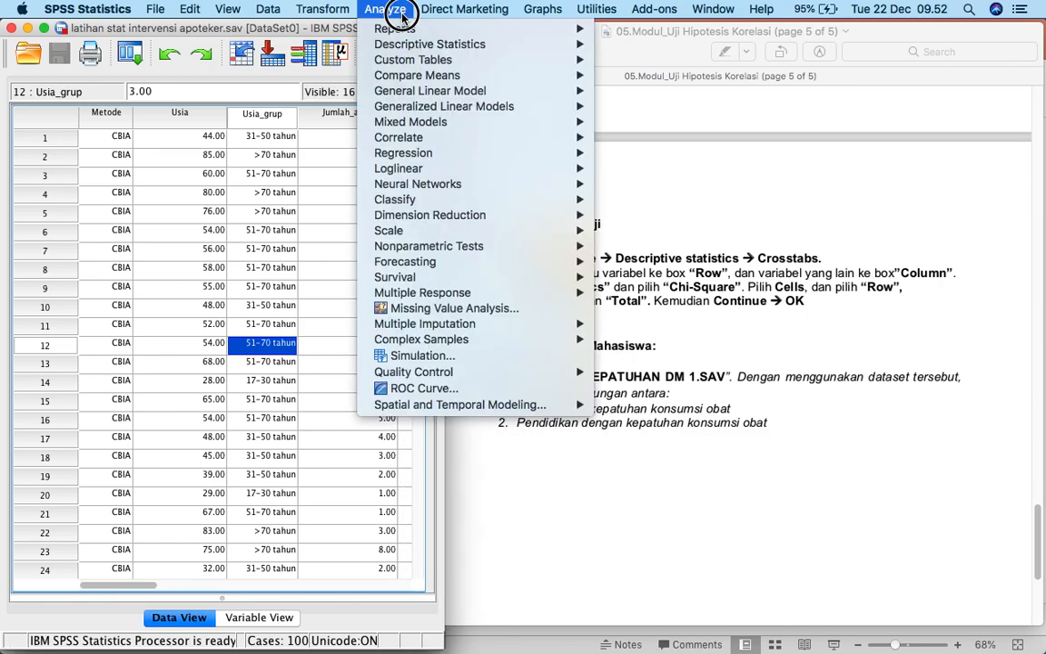
pyautogui.moveTo(415, 44)
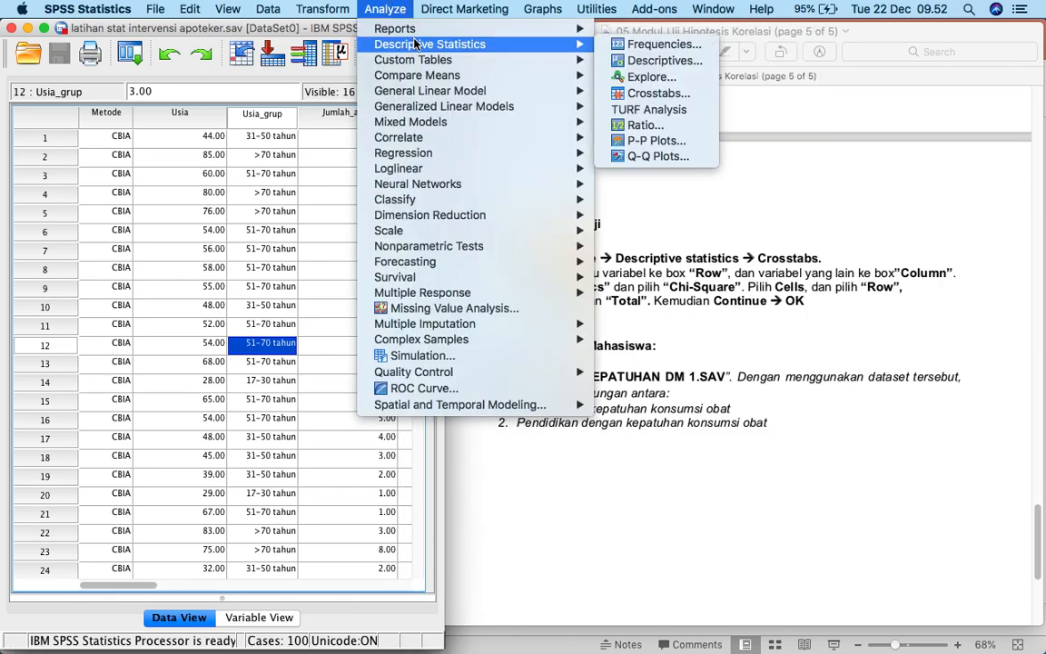
pyautogui.click(656, 92)
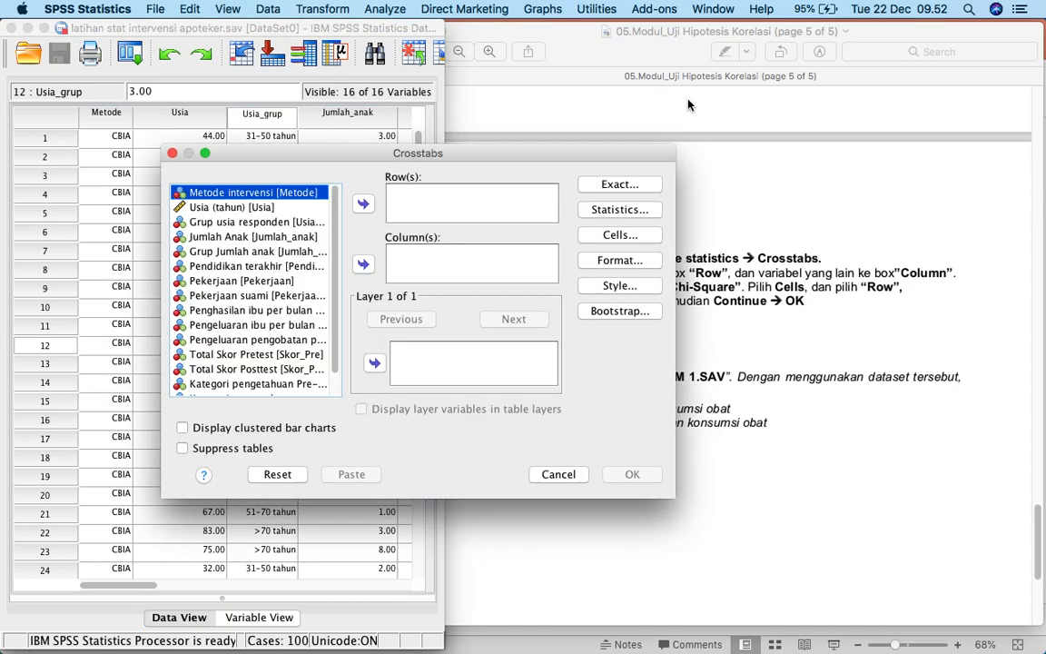
pyautogui.moveTo(486, 153); pyautogui.dragTo(390, 12)
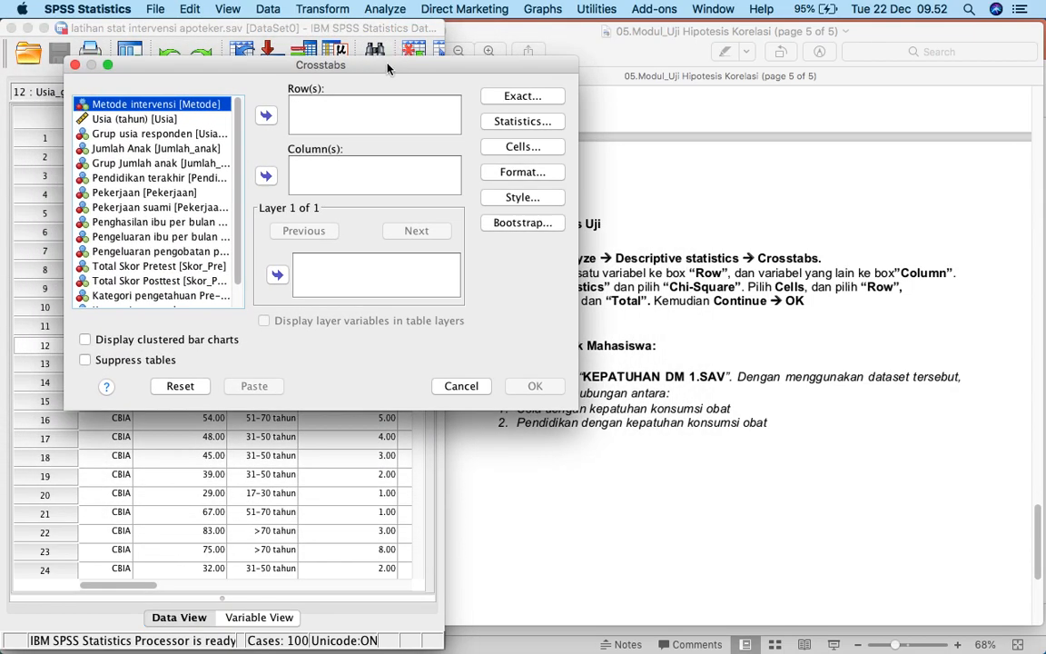
pyautogui.doubleClick(226, 106)
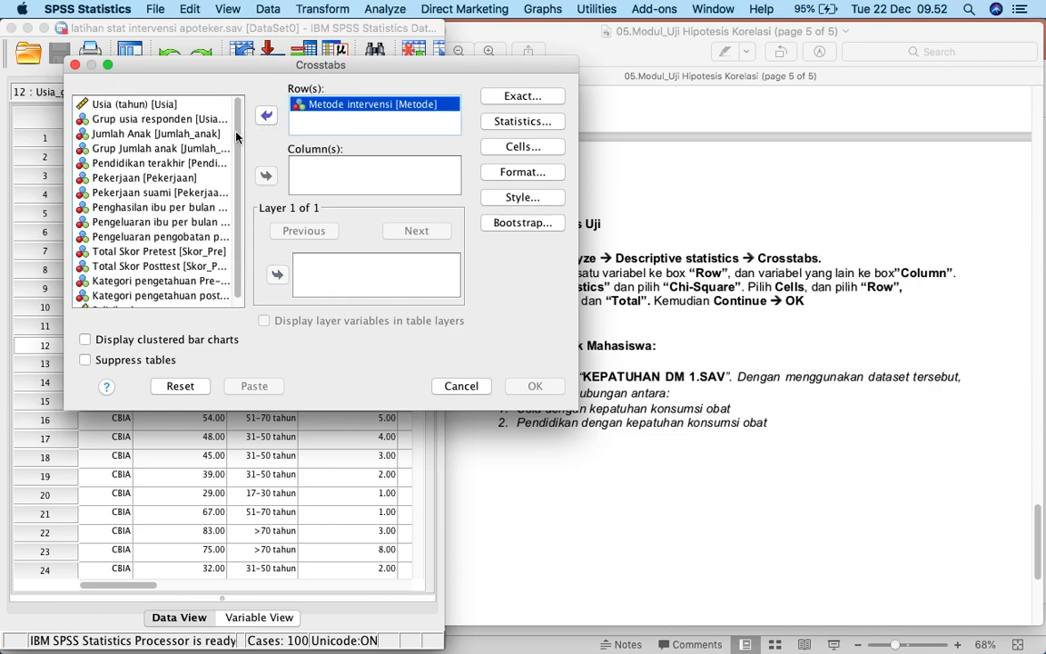
pyautogui.scroll(-1, 236, 136)
pyautogui.click(174, 287)
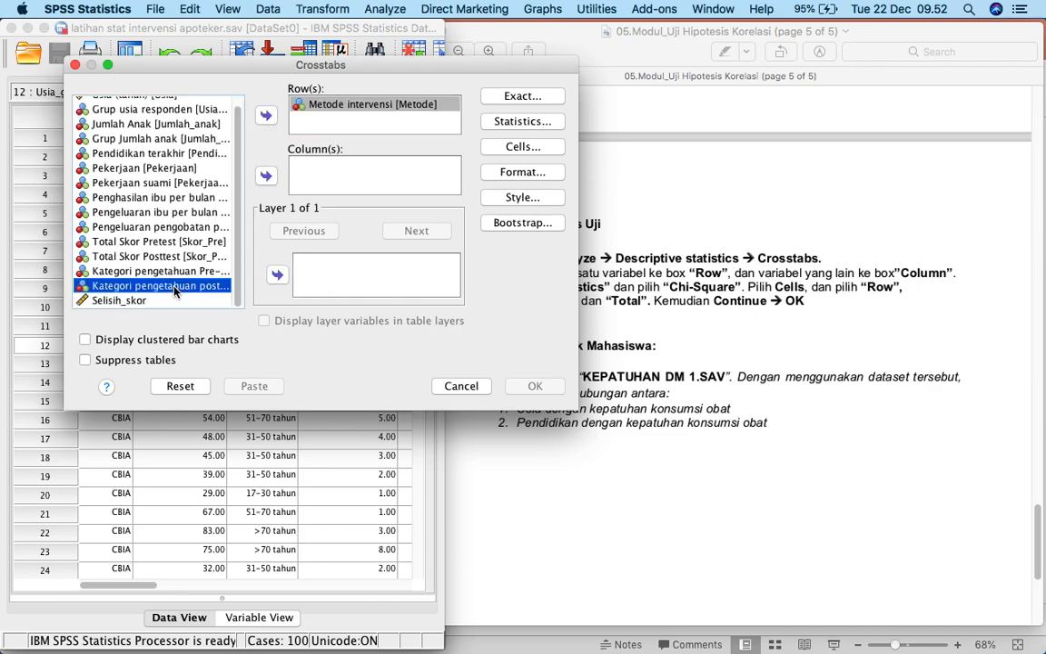
pyautogui.click(267, 178)
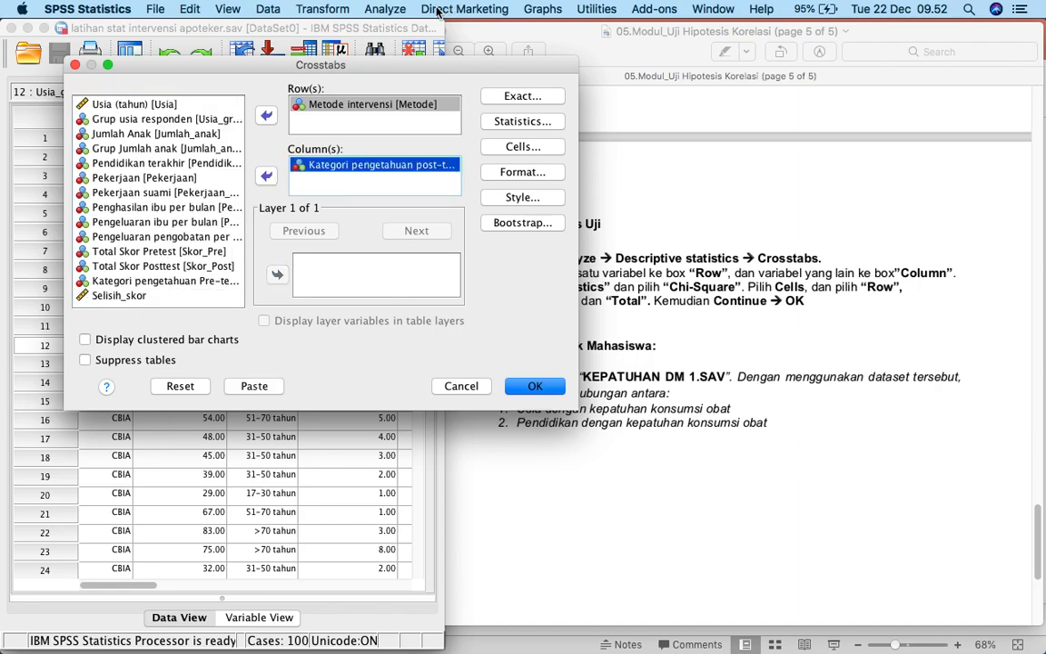
# Move the Crosstabs dialog clear of the module instructions and include the Chi-square statistic.
pyautogui.moveTo(408, 66); pyautogui.dragTo(284, 35)
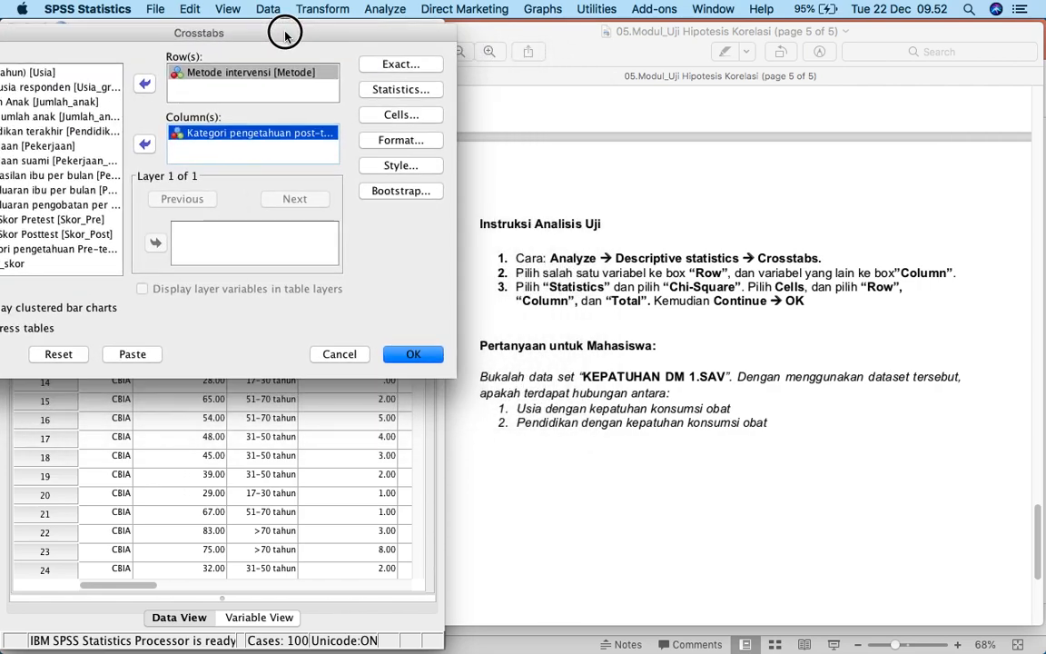
pyautogui.moveTo(284, 34); pyautogui.dragTo(344, 42)
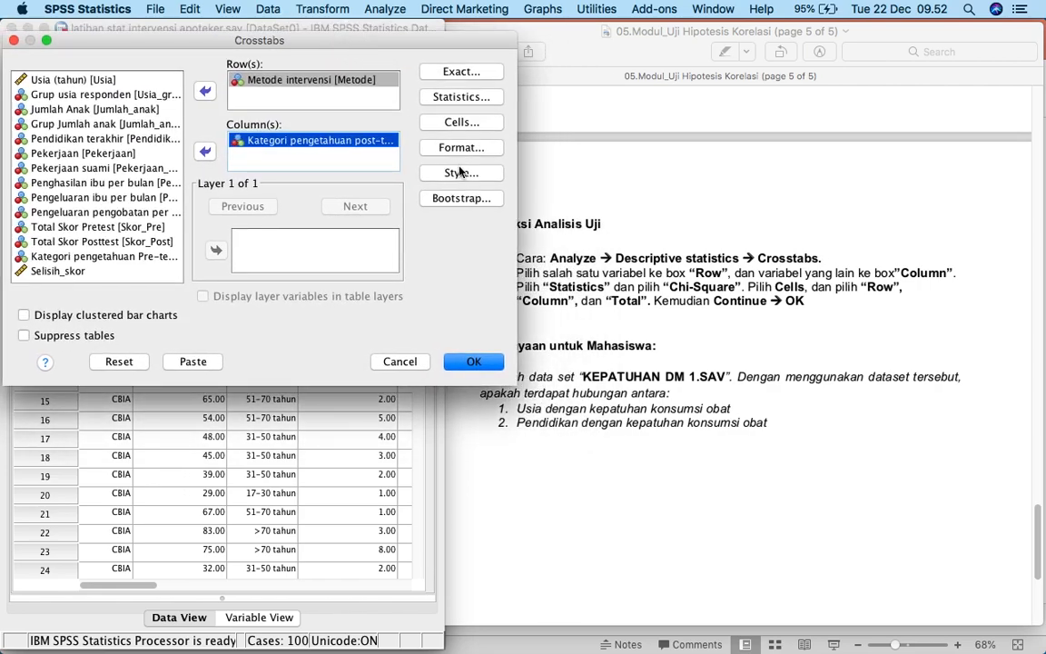
pyautogui.click(461, 96)
pyautogui.click(288, 200)
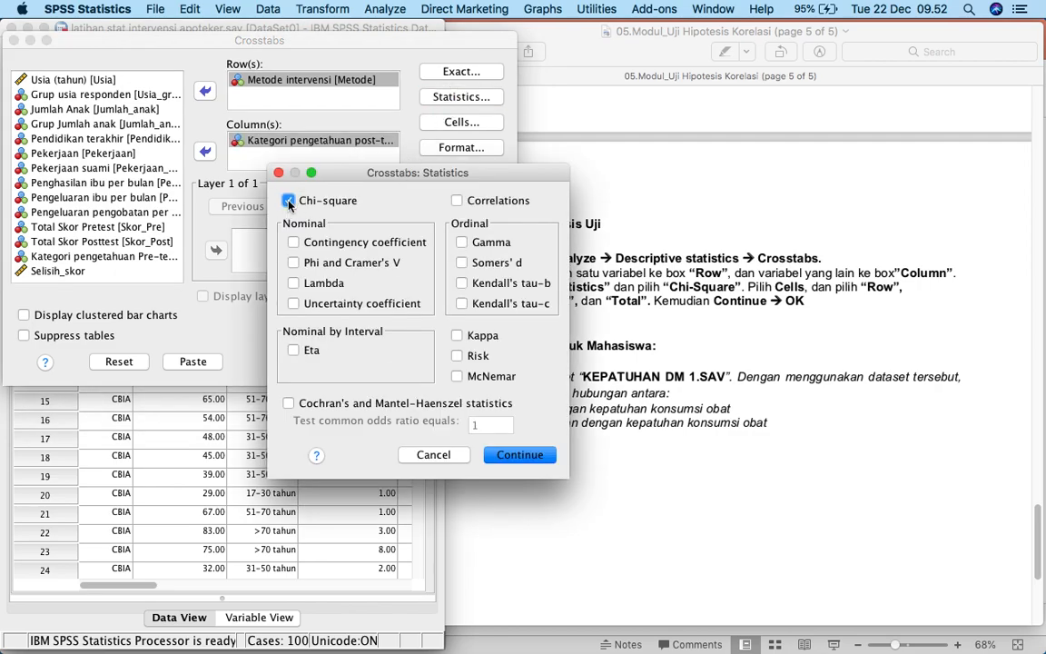
pyautogui.click(536, 454)
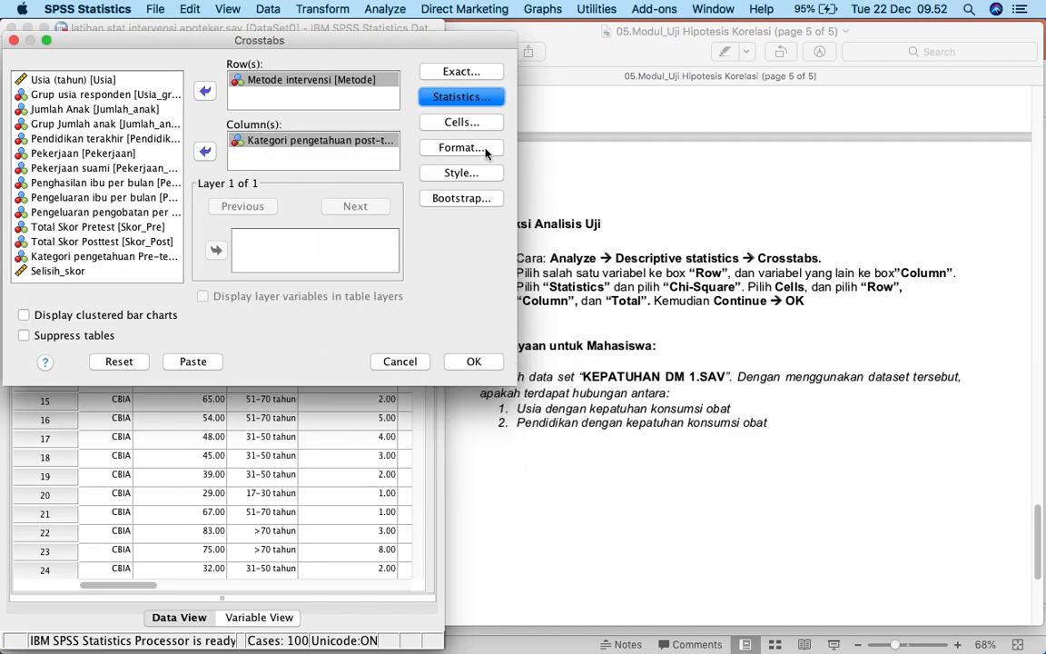
# Include row, column and total percentages in the crosstab cells and run the analysis.
pyautogui.click(454, 122)
pyautogui.click(251, 311)
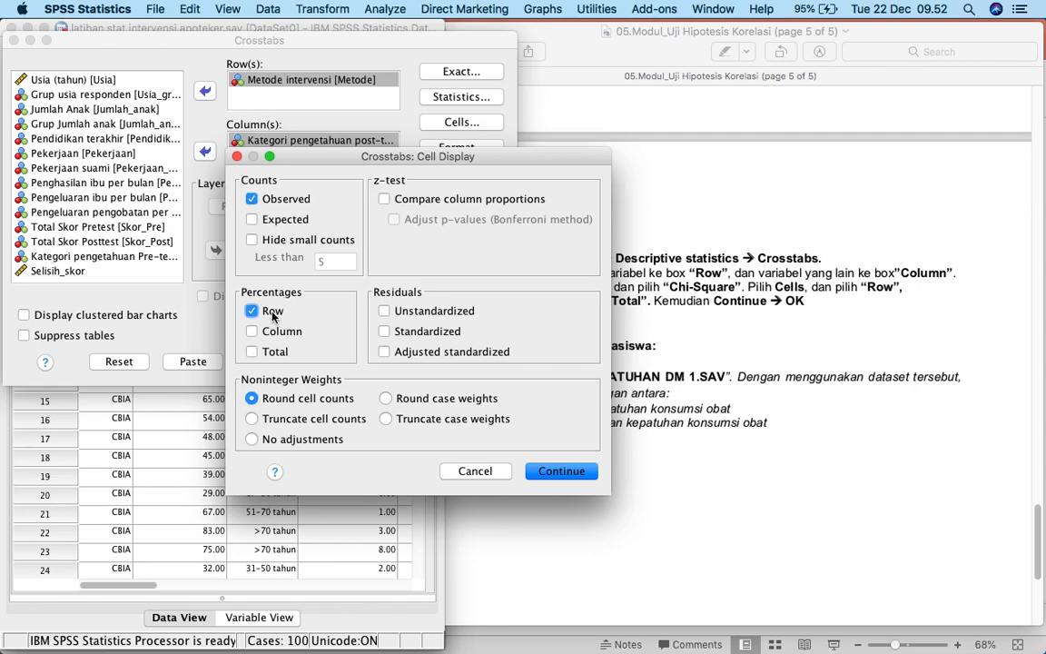
pyautogui.click(251, 331)
pyautogui.click(251, 351)
pyautogui.click(551, 471)
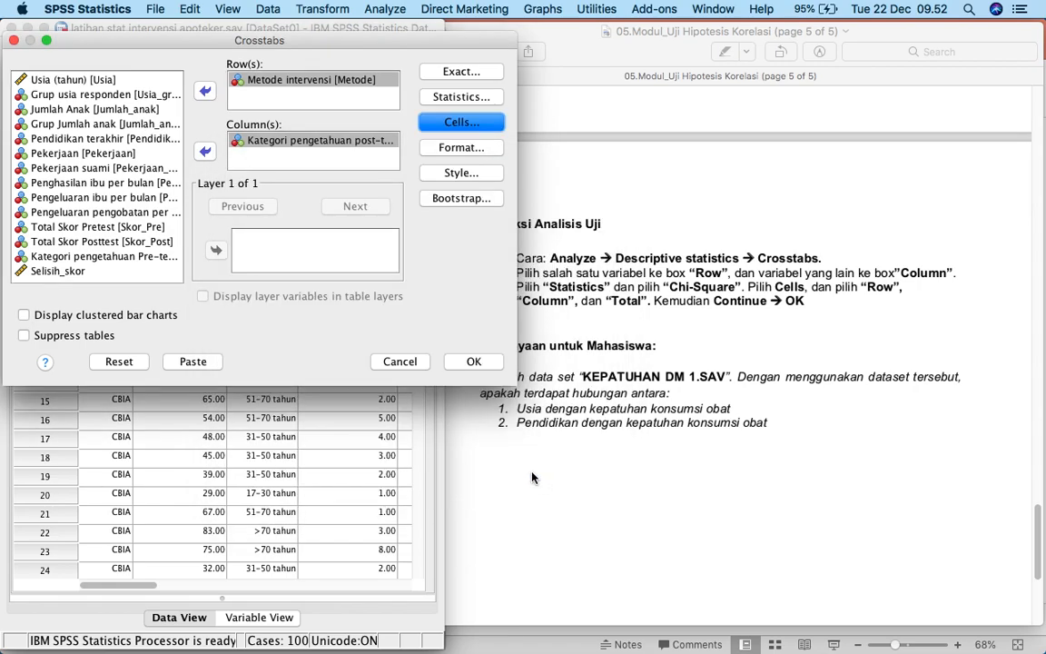
pyautogui.click(474, 362)
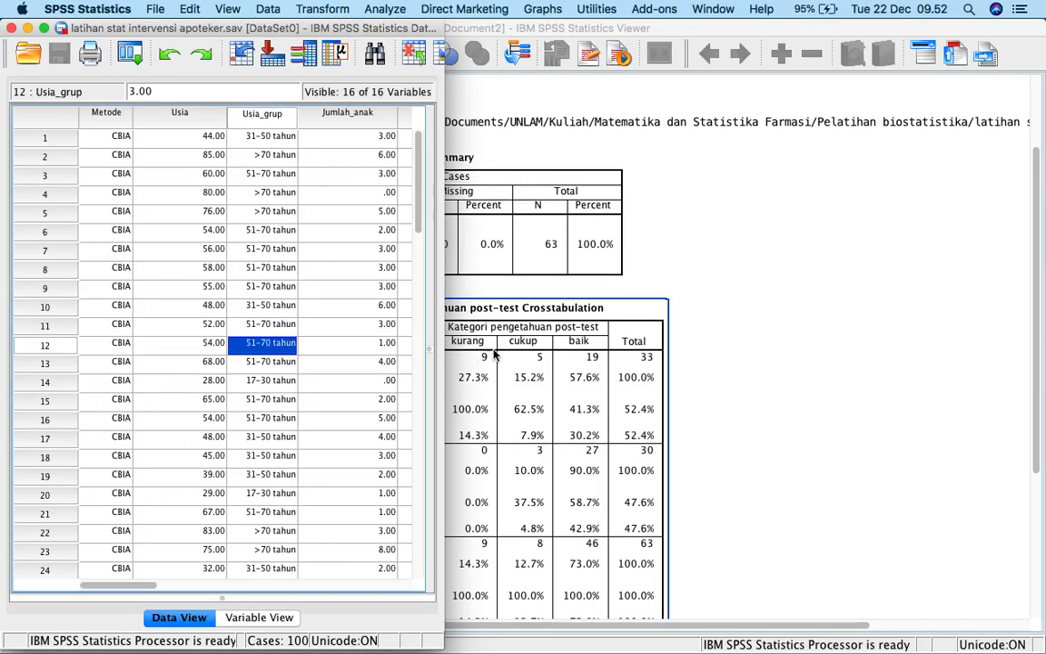
# Examine the intervention method by post-test knowledge crosstabulation and the Pearson Chi-Square significance and expected-count footnote in the output.
pyautogui.scroll(-3, 761, 328)
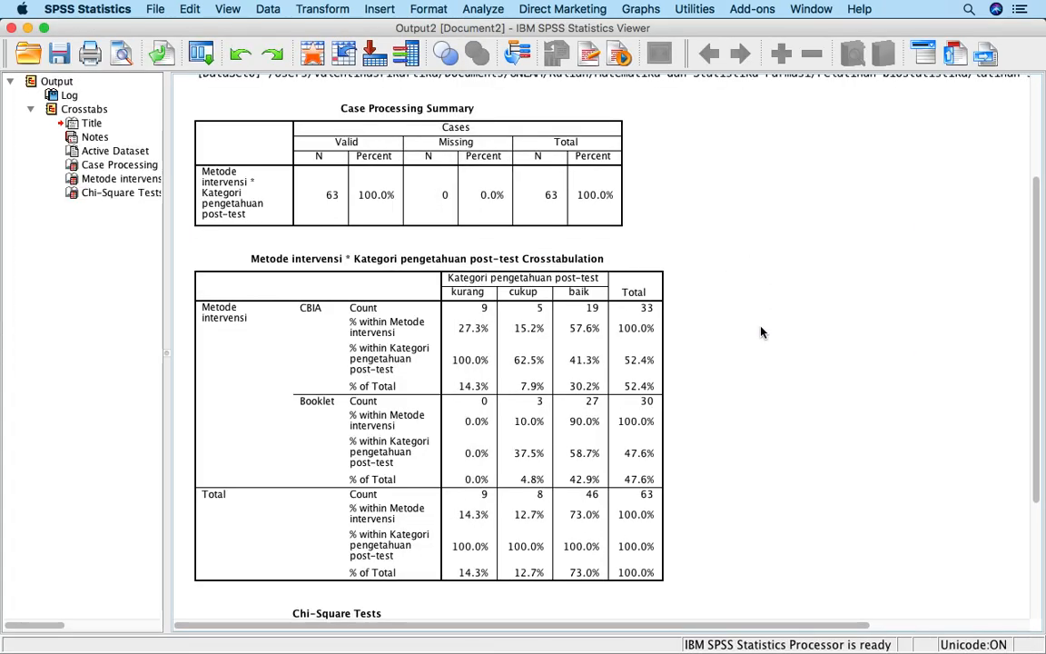
pyautogui.scroll(-3, 765, 333)
pyautogui.click(382, 428)
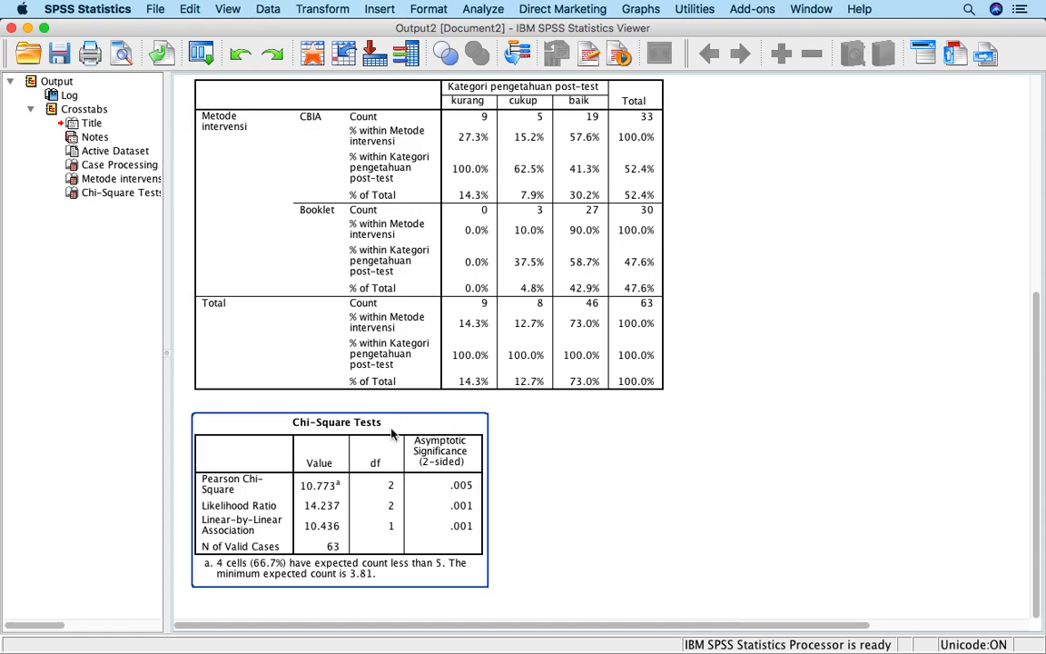
pyautogui.click(253, 479)
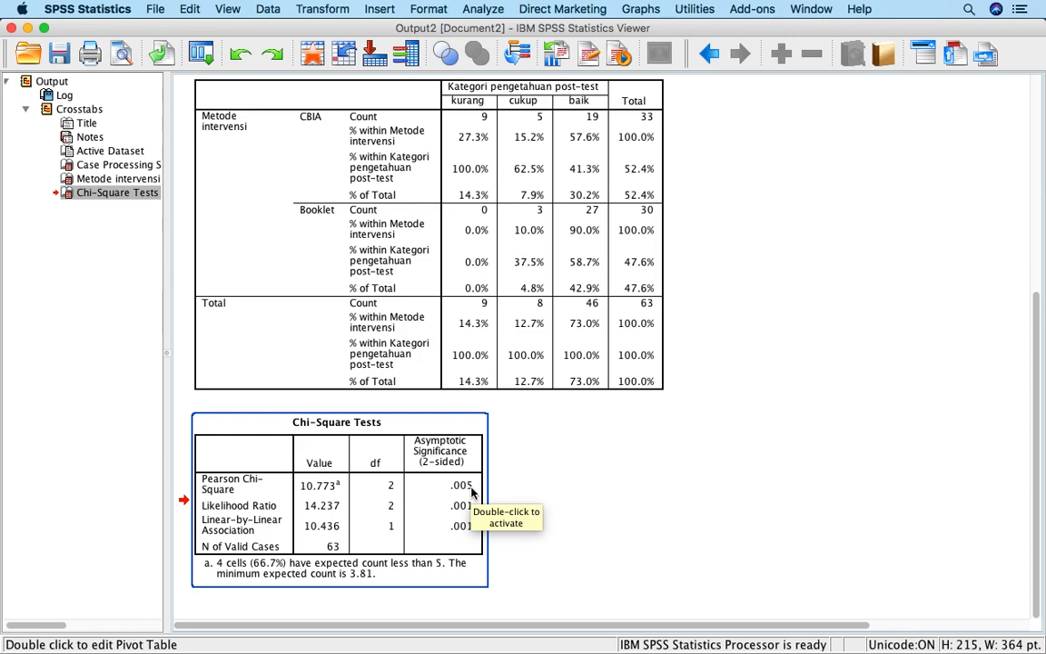
pyautogui.click(506, 499)
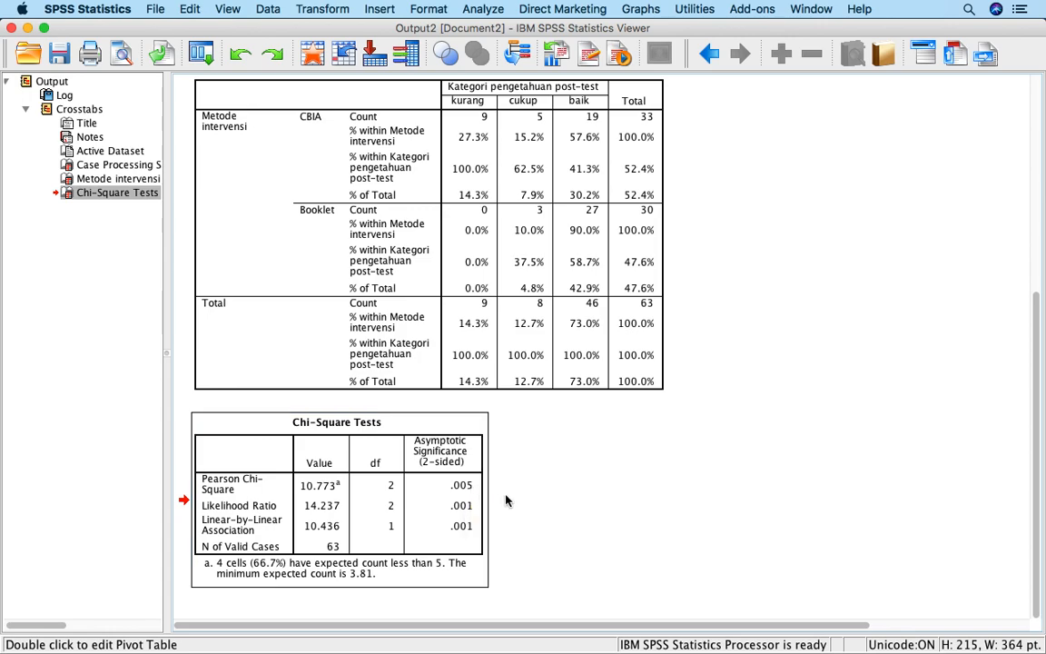
pyautogui.scroll(5, 505, 500)
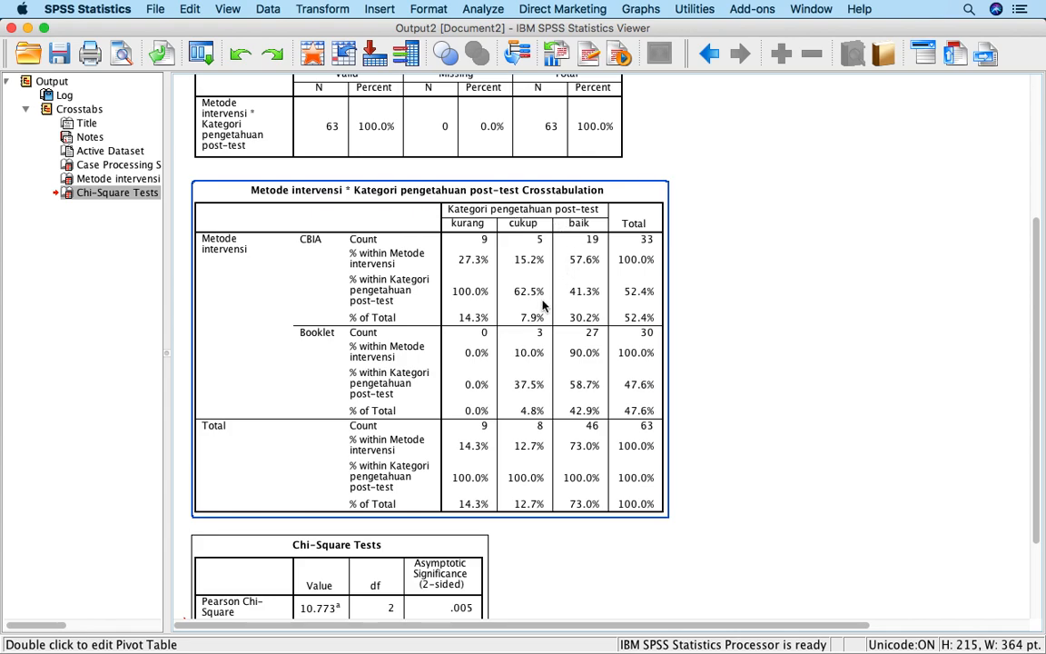
pyautogui.scroll(-1, 547, 306)
pyautogui.scroll(-4, 548, 306)
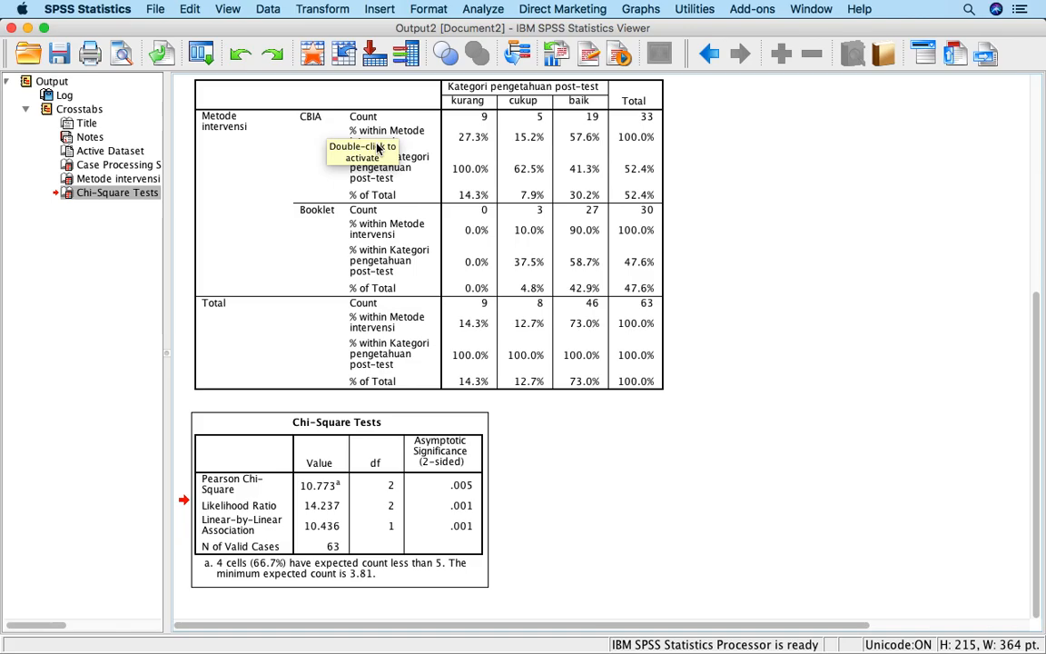
# Switch to the 05 correlation module in Preview, enlarge its window, and go back to the Crosstabulation and Chi-Square heading on page 3.
pyautogui.hotkey('ctrl', 'Up')
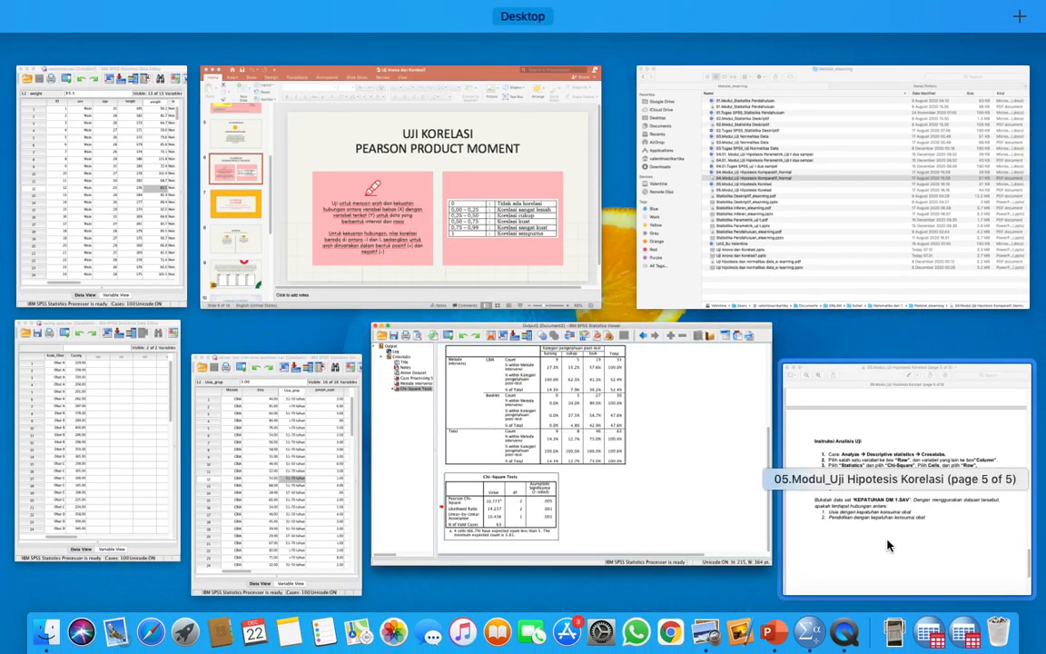
pyautogui.click(887, 545)
pyautogui.moveTo(397, 301); pyautogui.dragTo(0, 378)
pyautogui.scroll(10, 618, 389)
pyautogui.scroll(10, 618, 388)
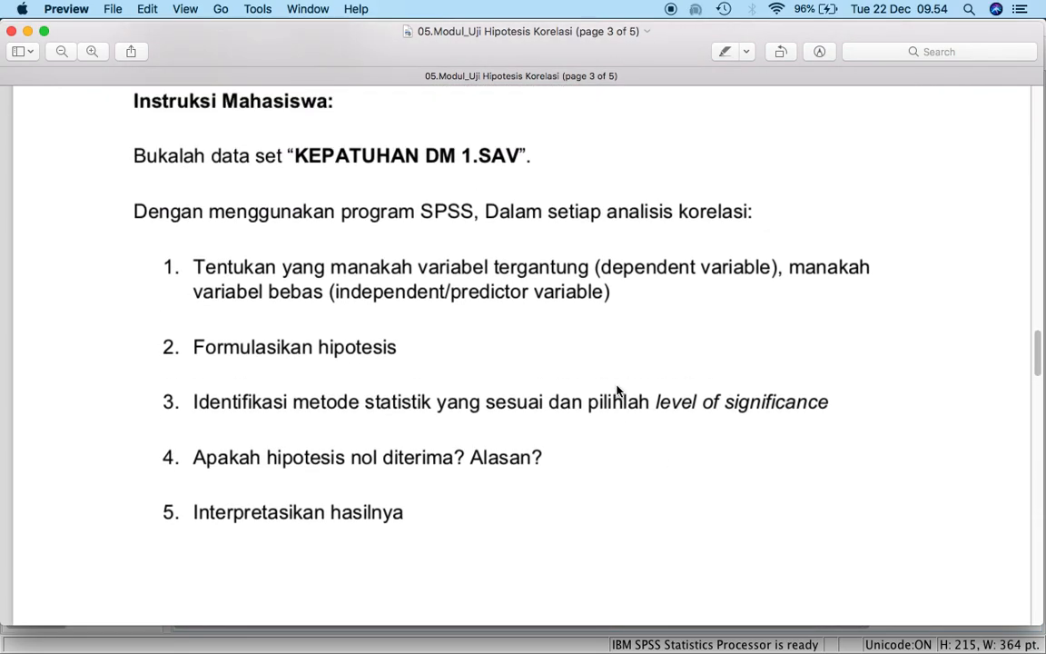
pyautogui.scroll(4, 617, 391)
pyautogui.scroll(5, 617, 392)
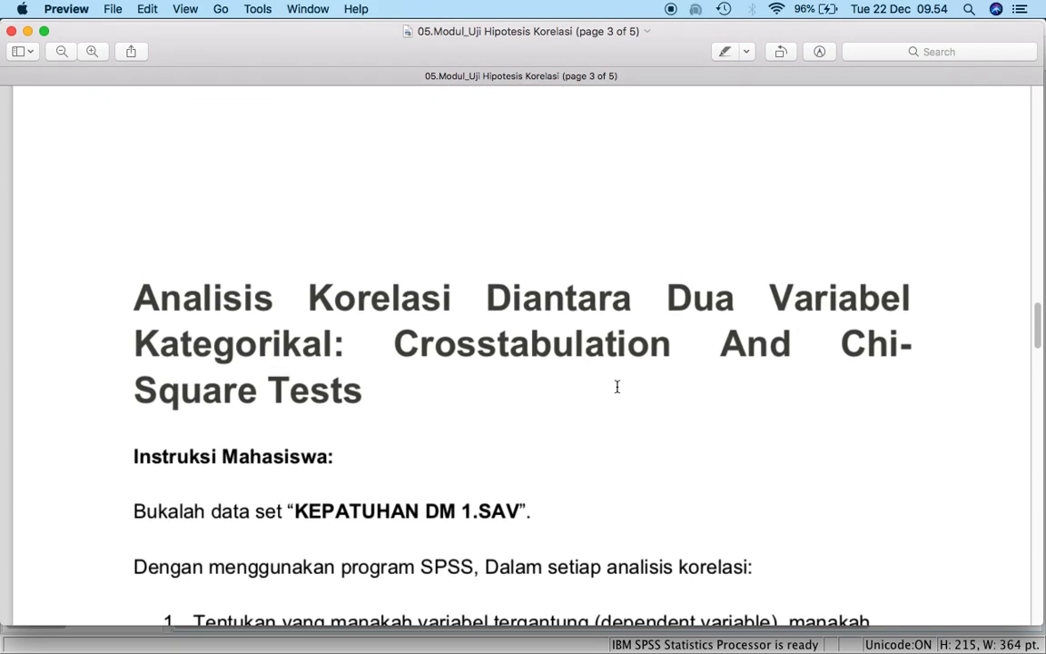